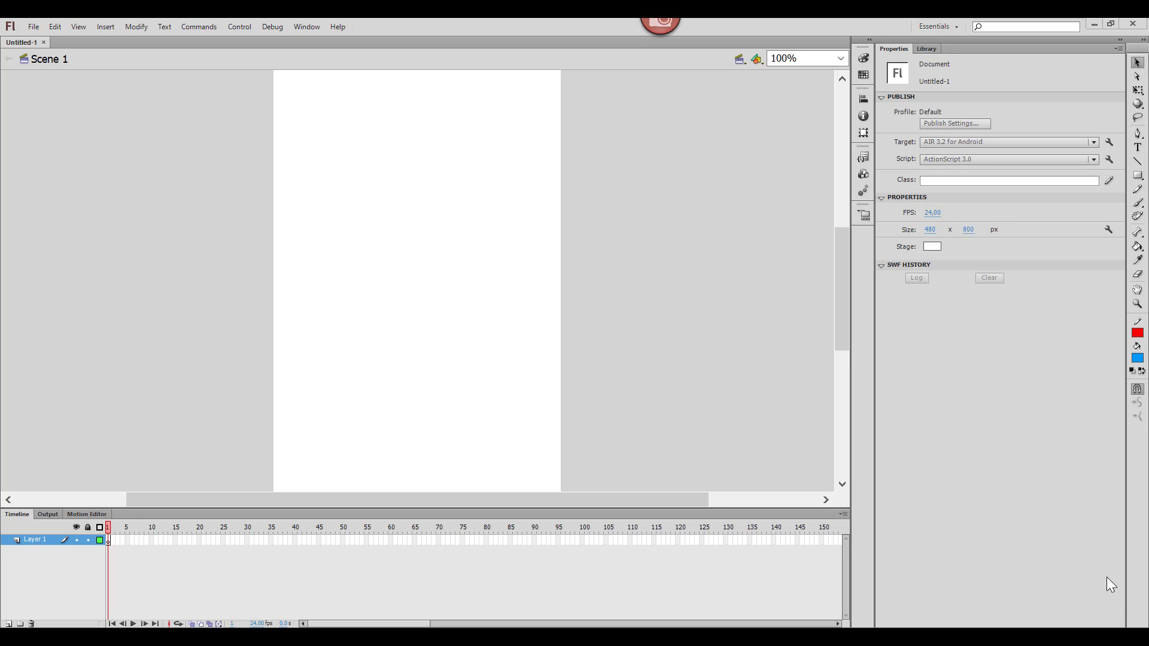
Add a second scene to the document and check the list of scenes.
click(105, 29)
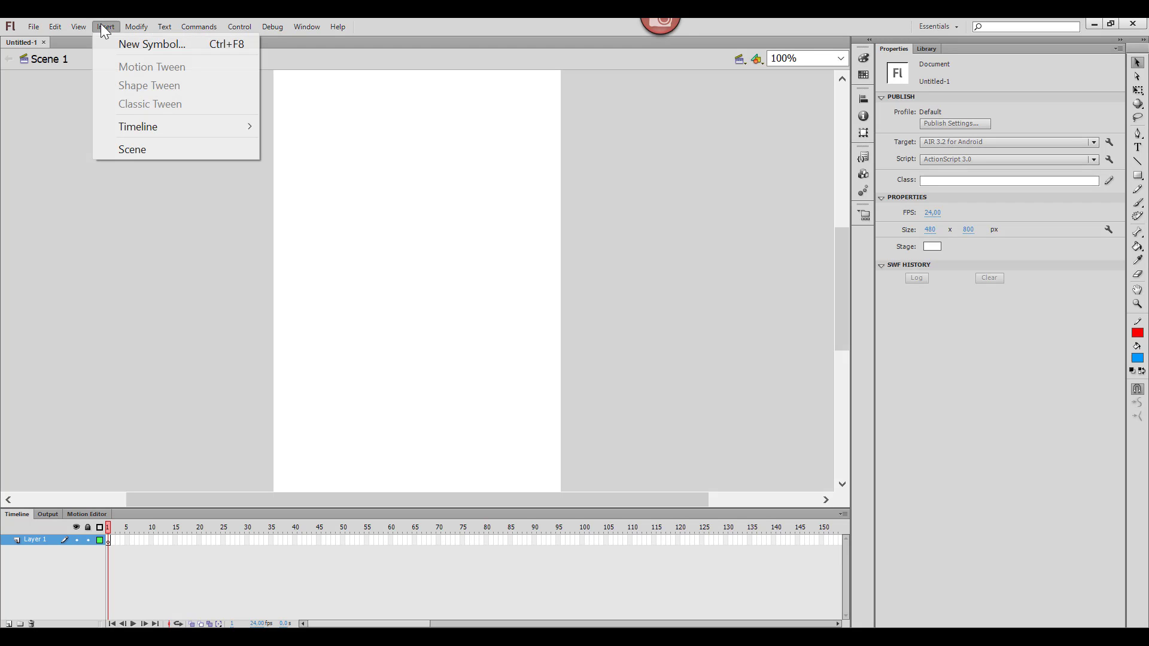
click(120, 151)
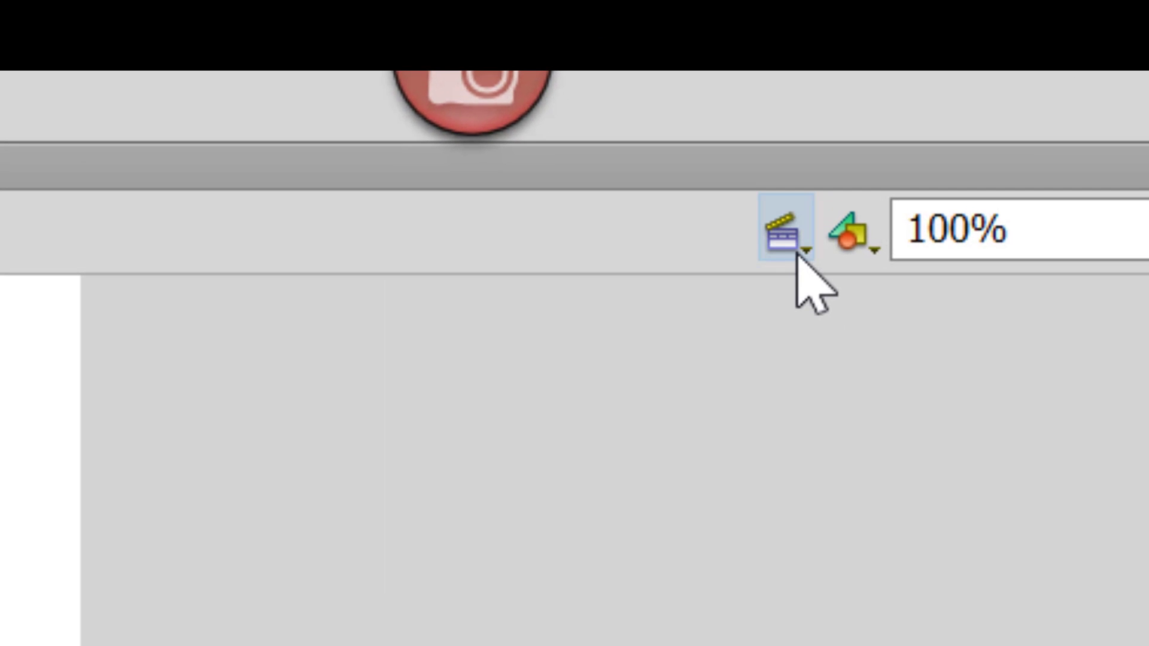
click(808, 254)
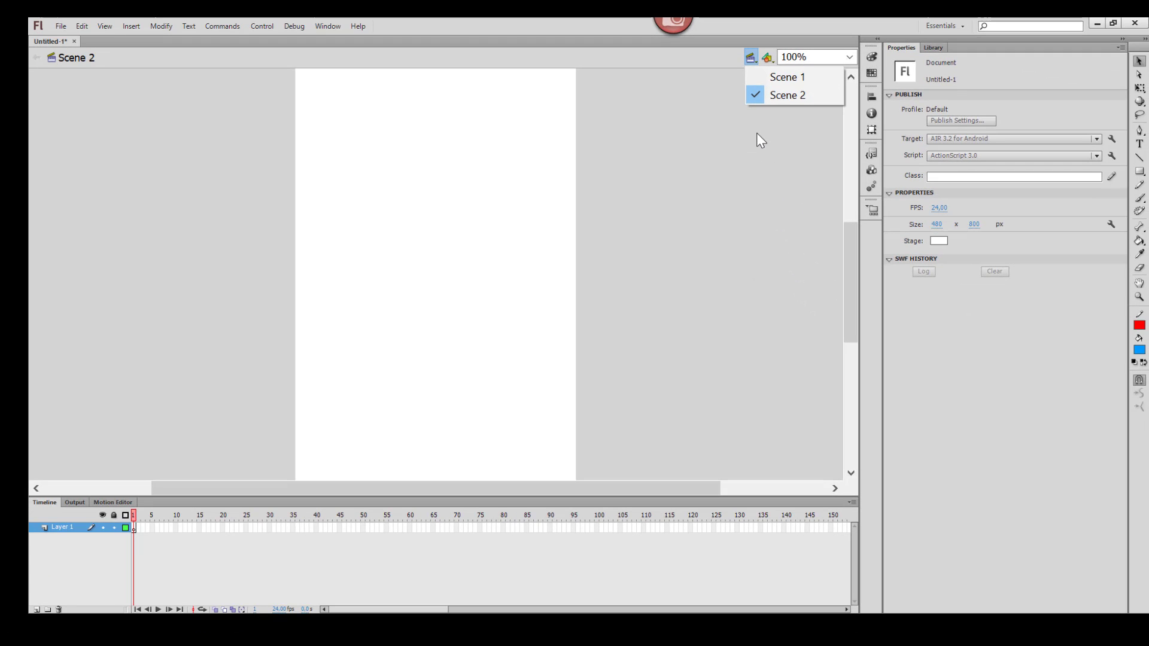
click(756, 132)
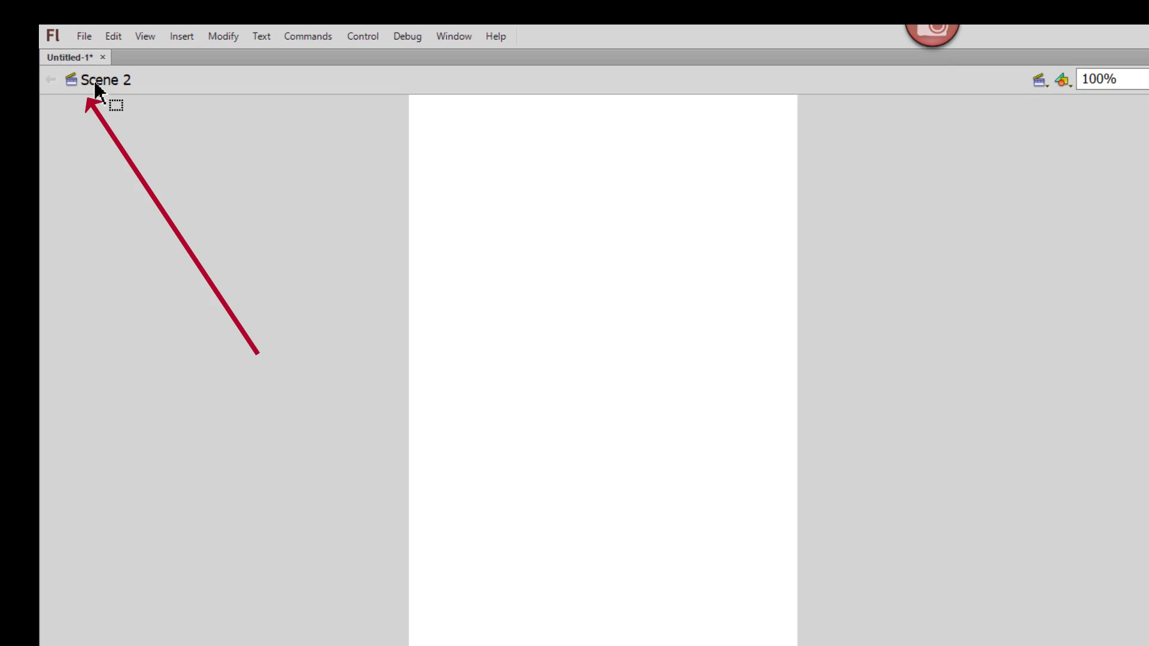
Switch between Scene 1 and Scene 2 to check how each scene is opened.
click(1040, 84)
click(1046, 108)
click(1042, 88)
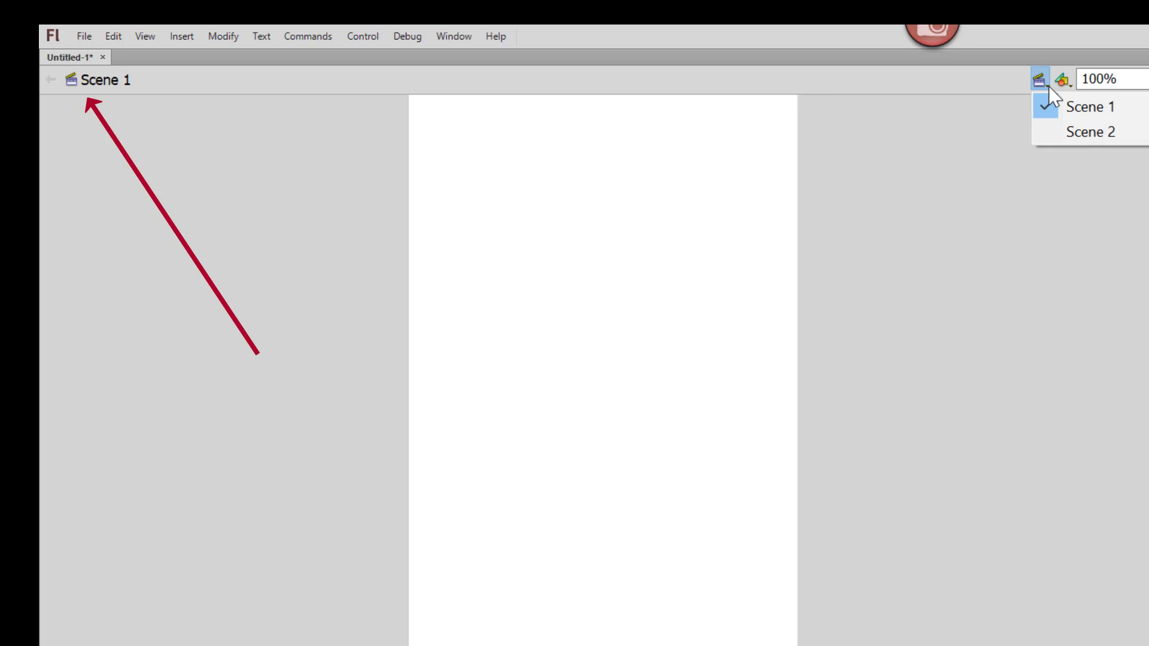
click(1060, 133)
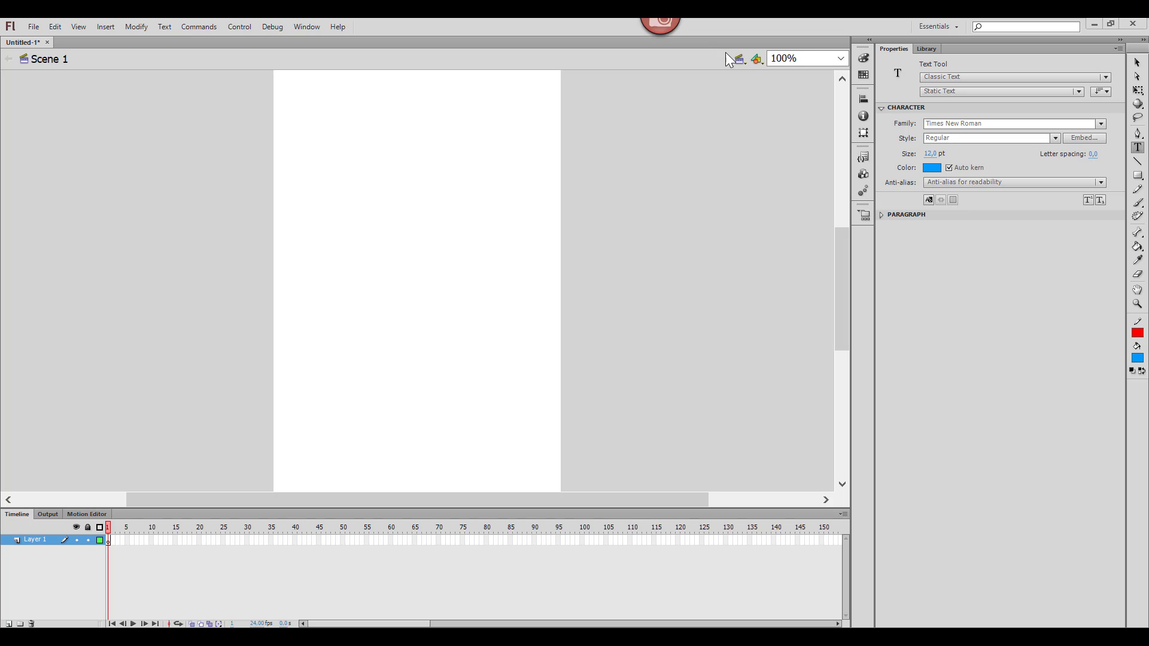
In Scene 1, add the static text "HALAMAN 1", enlarge it and centre it near the stage's upper edge.
click(741, 62)
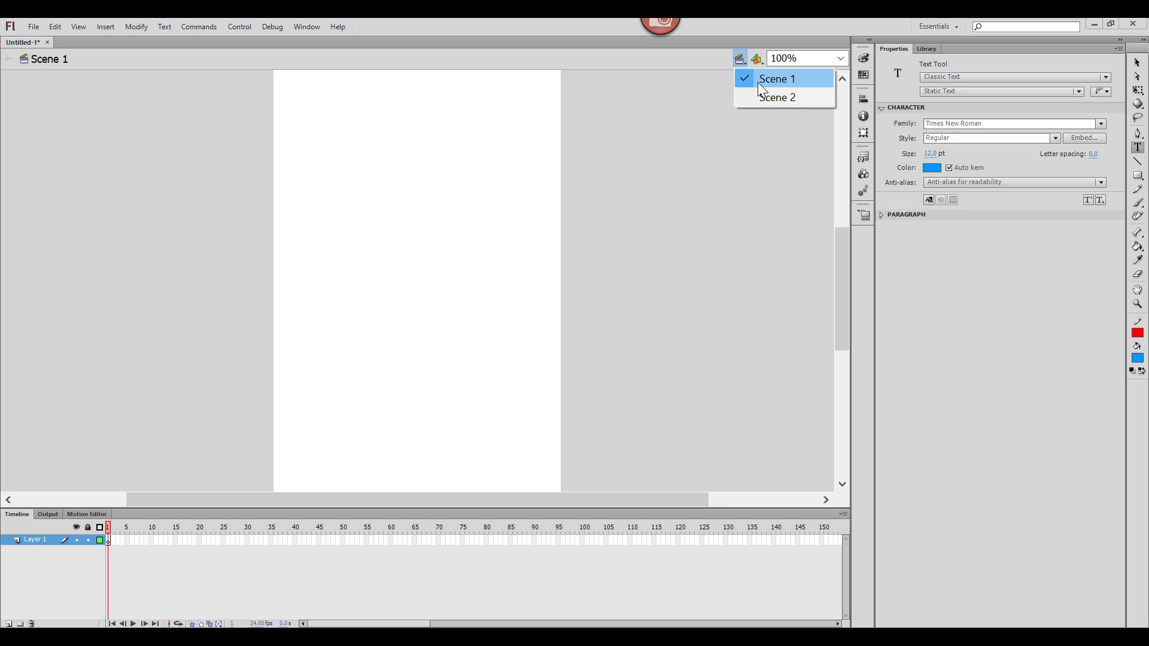
click(758, 82)
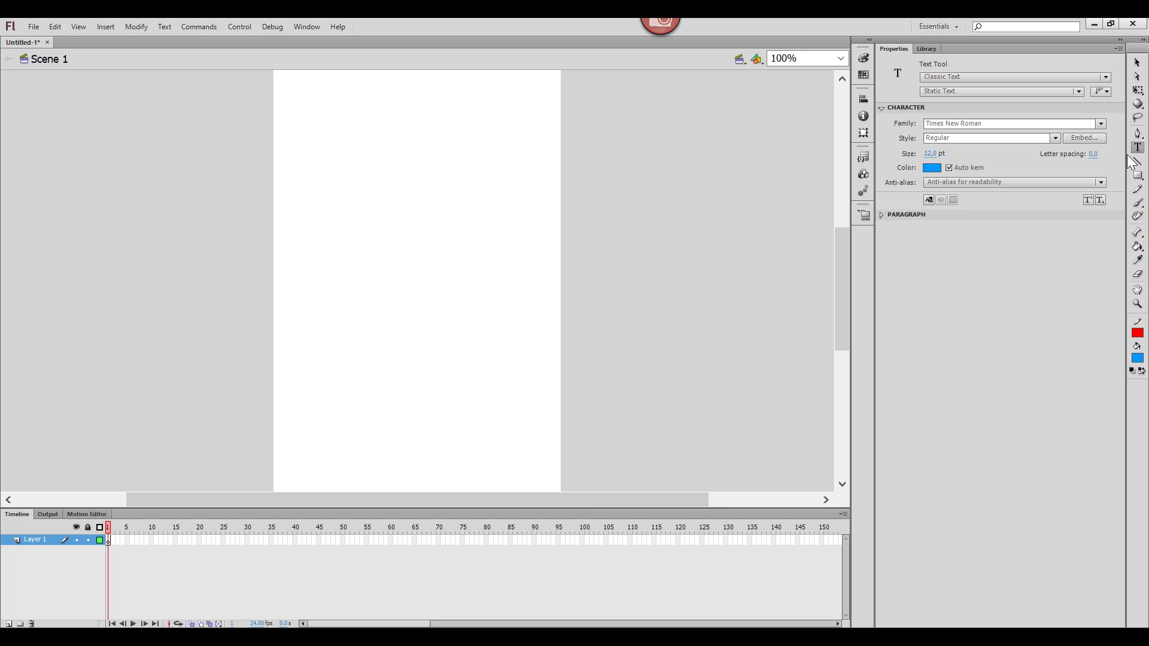
click(358, 162)
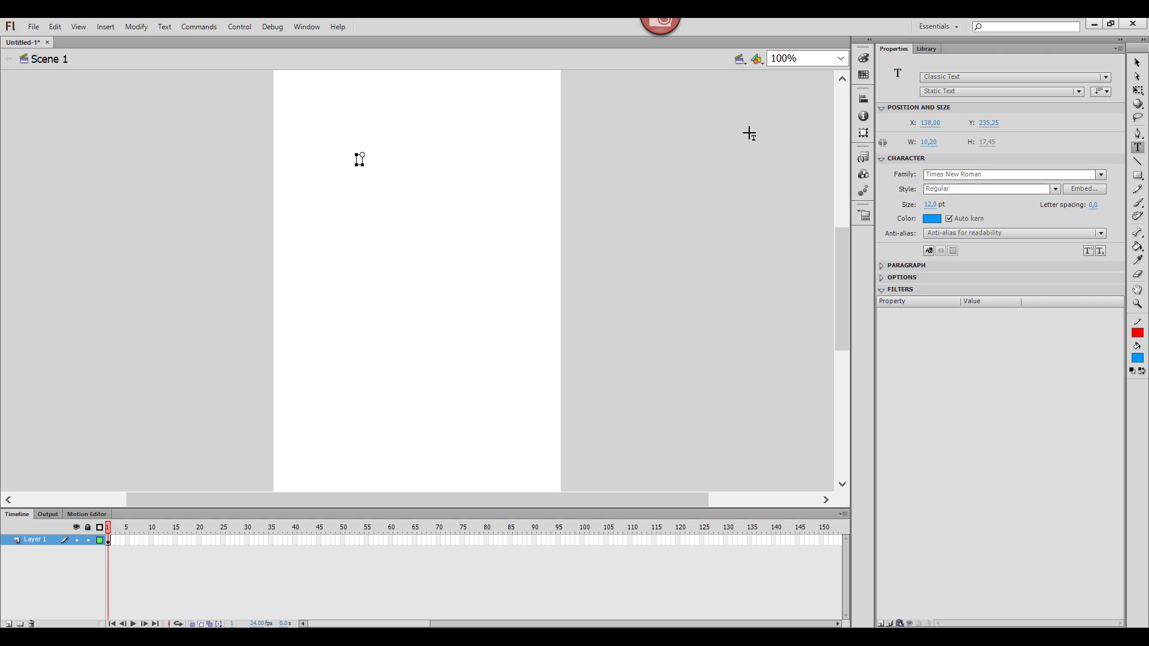
text(HALAMAN)
click(1137, 90)
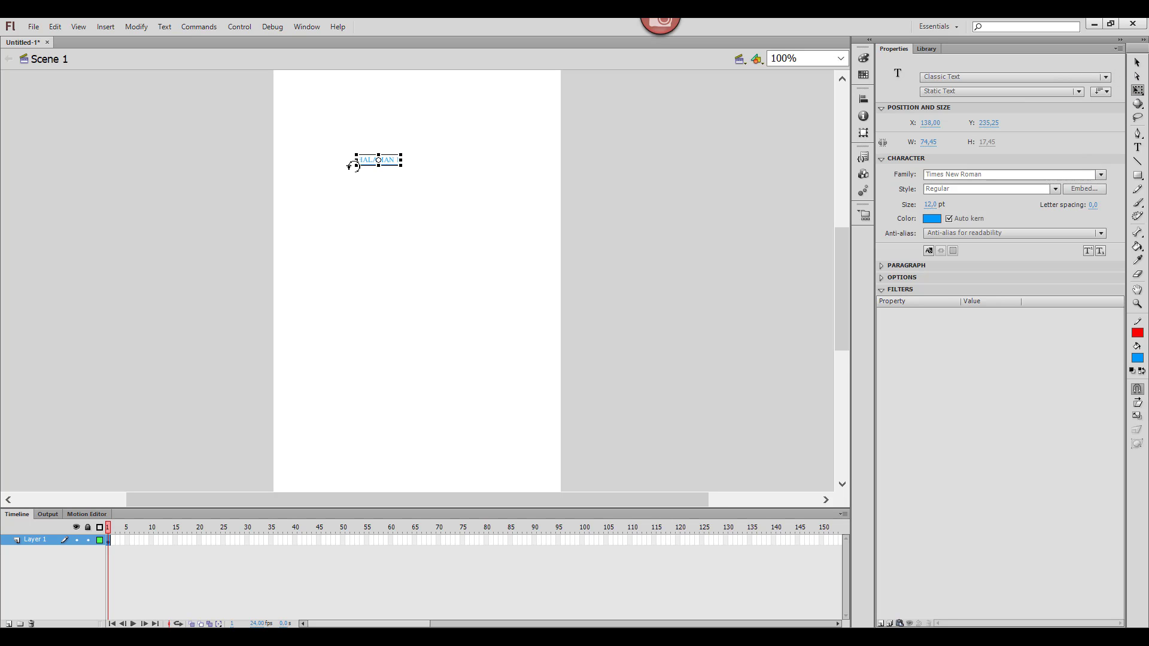
drag(401, 155, 457, 132)
click(482, 225)
click(486, 187)
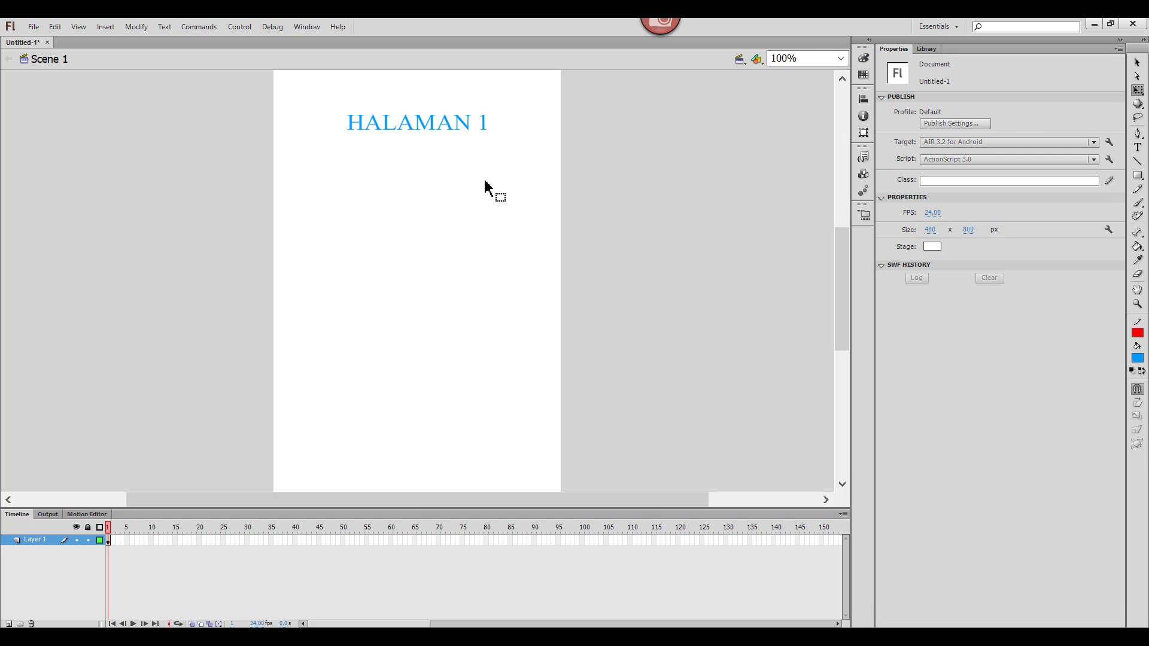
In Scene 2, add the static text "HALAMAN 2" and enlarge it as a title near the stage's upper edge.
click(741, 60)
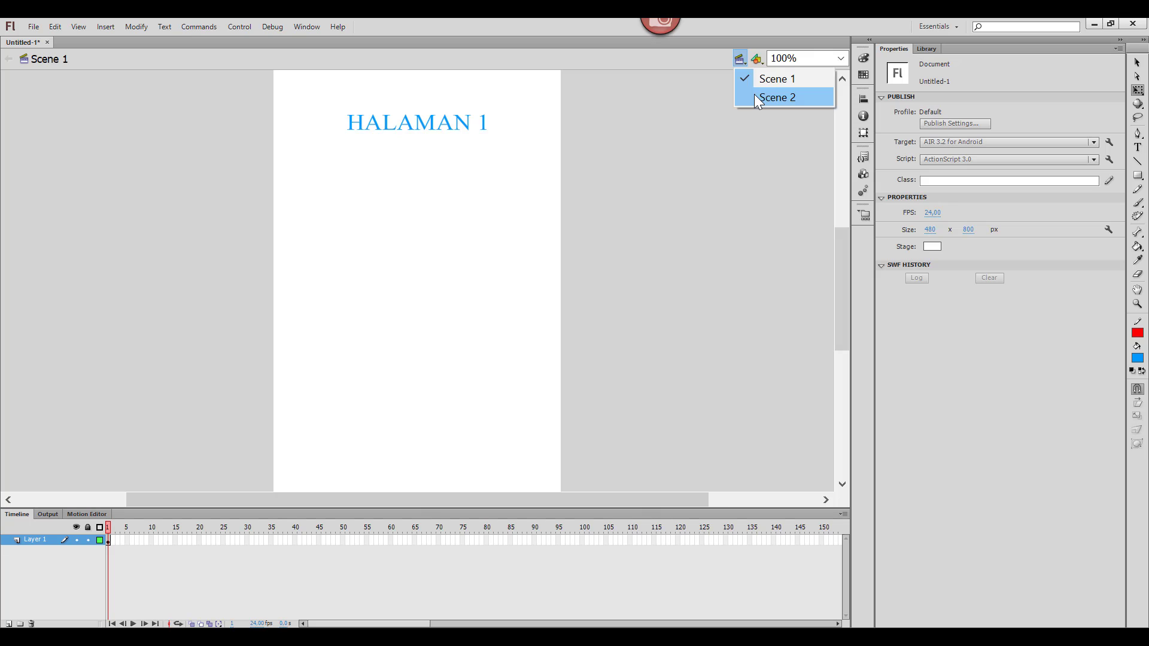
click(756, 96)
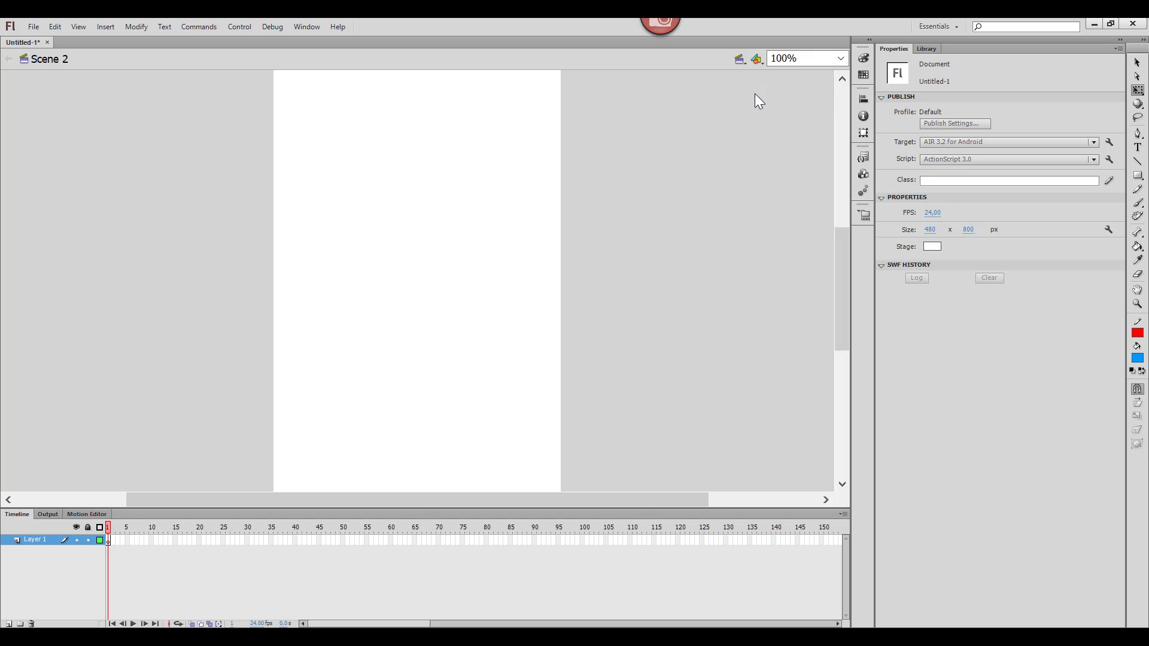
click(1138, 147)
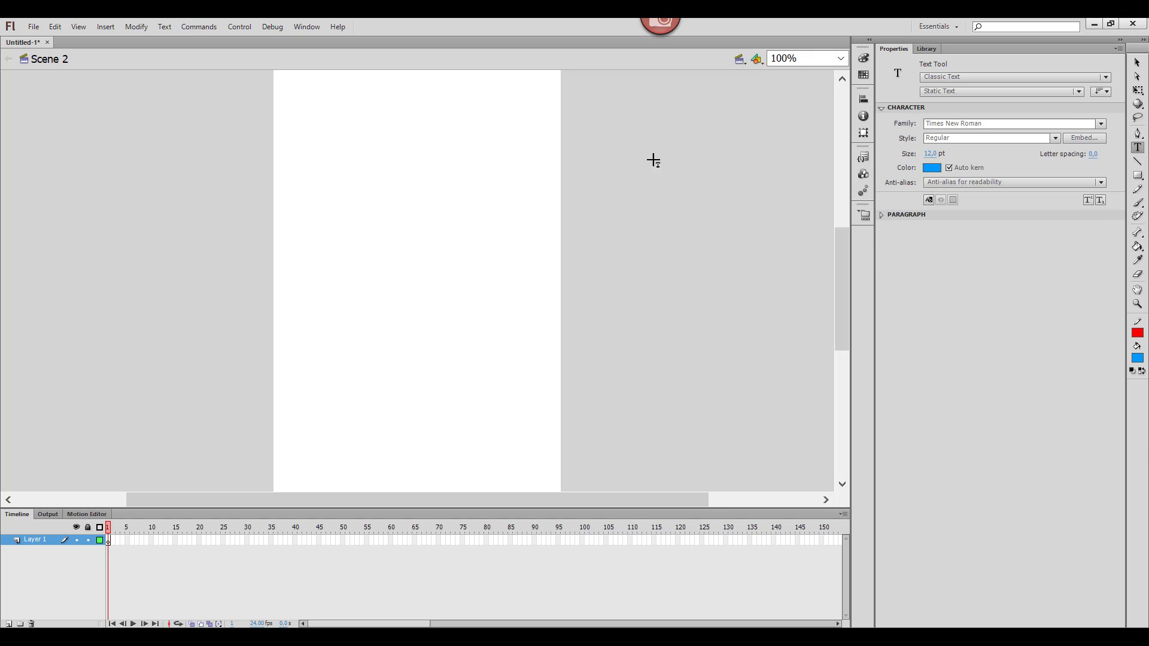
click(327, 112)
text(HALAMAN 2)
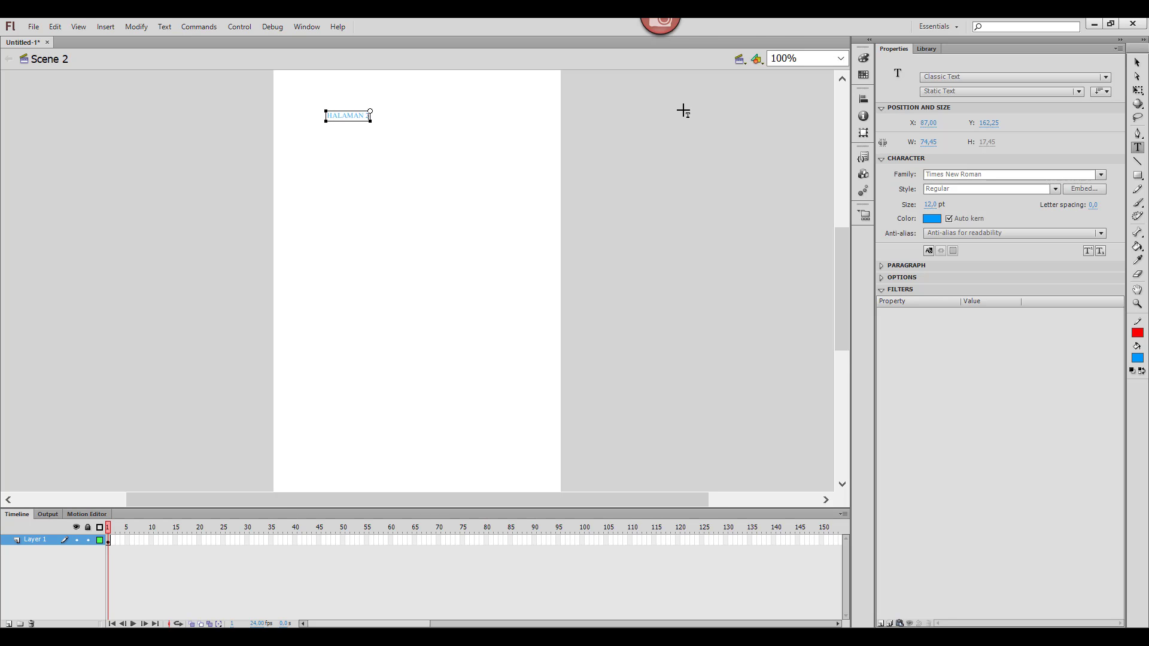
click(1138, 89)
drag(371, 111, 464, 124)
click(486, 215)
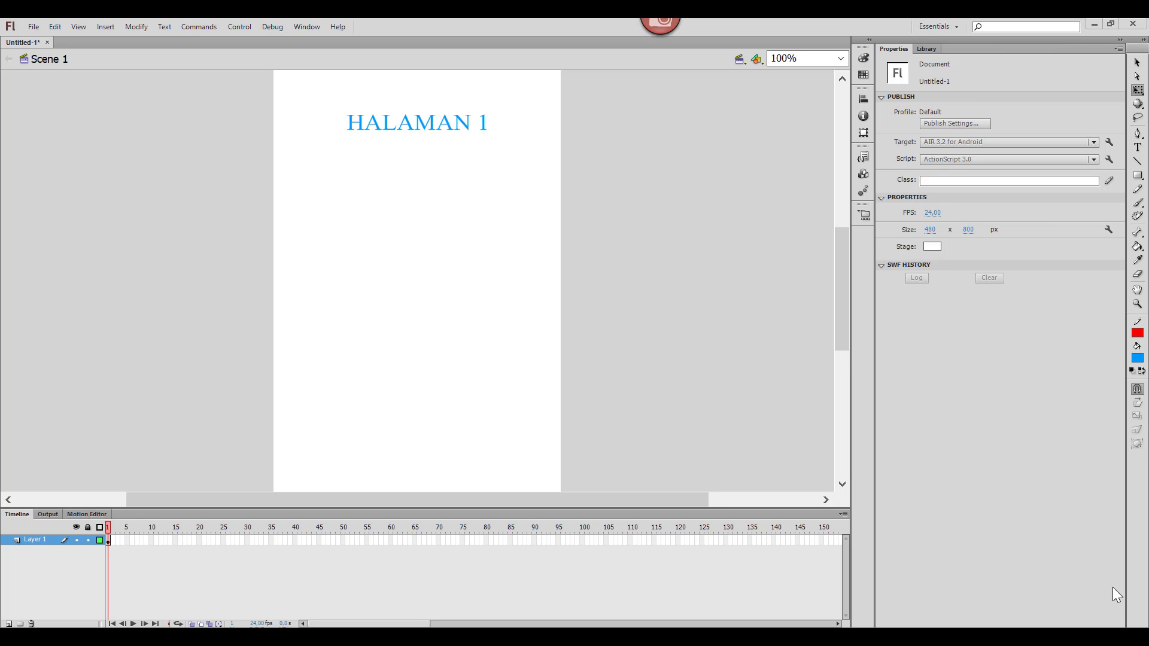
Create a new symbol of type Button named "tombol 1".
click(106, 28)
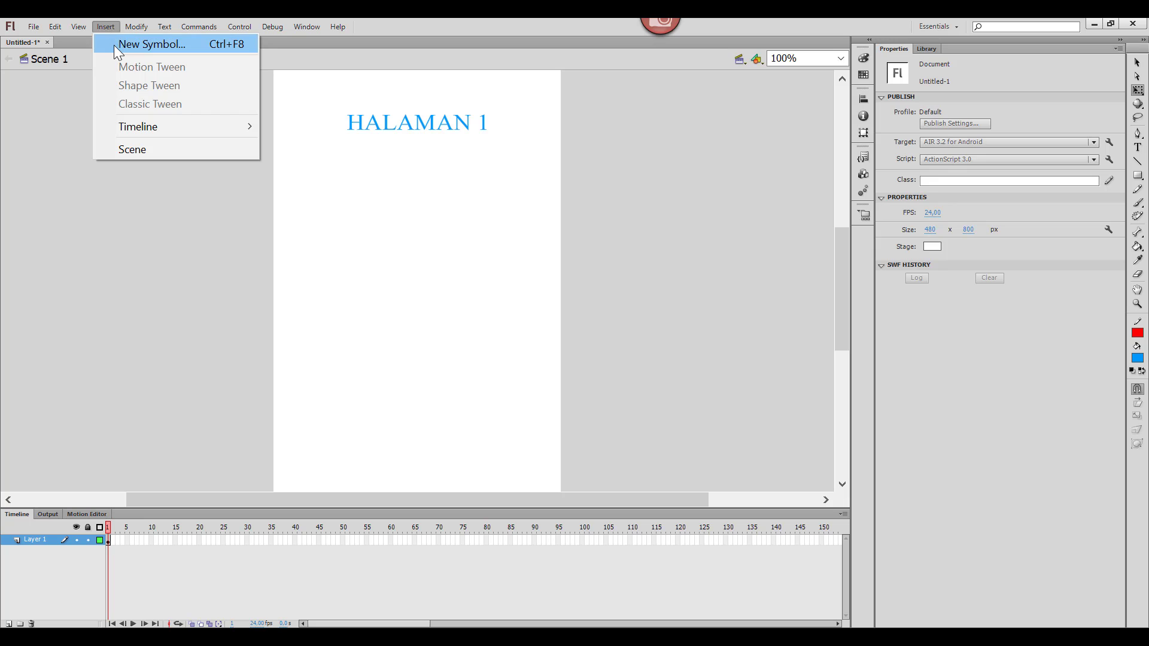
click(114, 45)
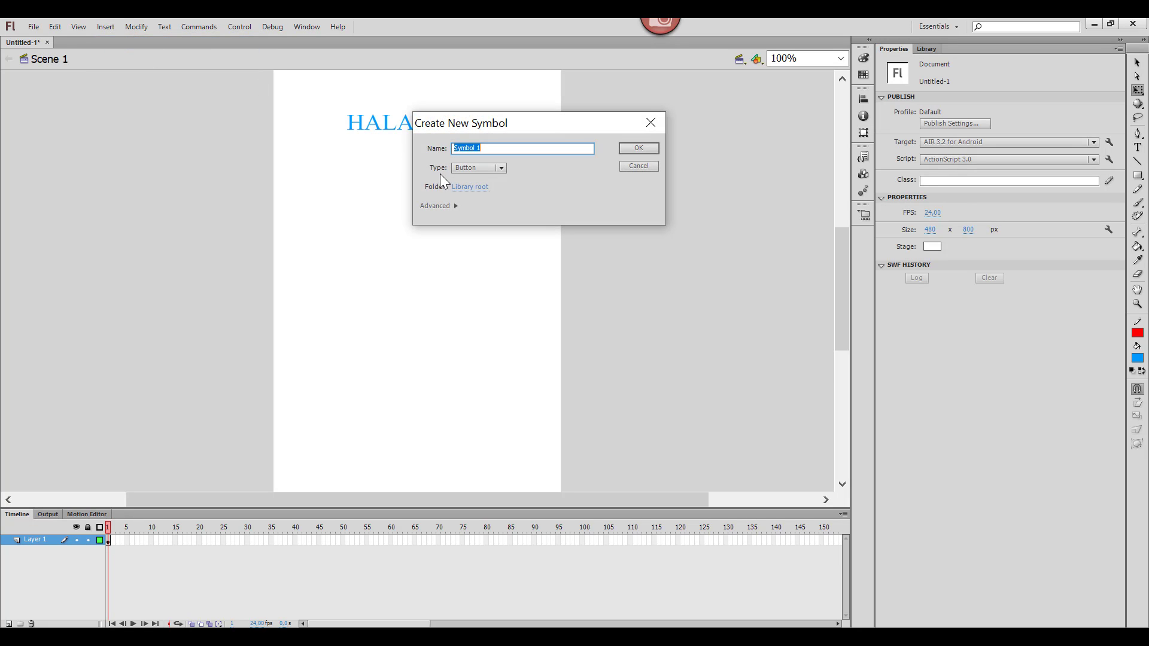
click(496, 148)
drag(502, 148, 407, 146)
text(tombo)
click(634, 147)
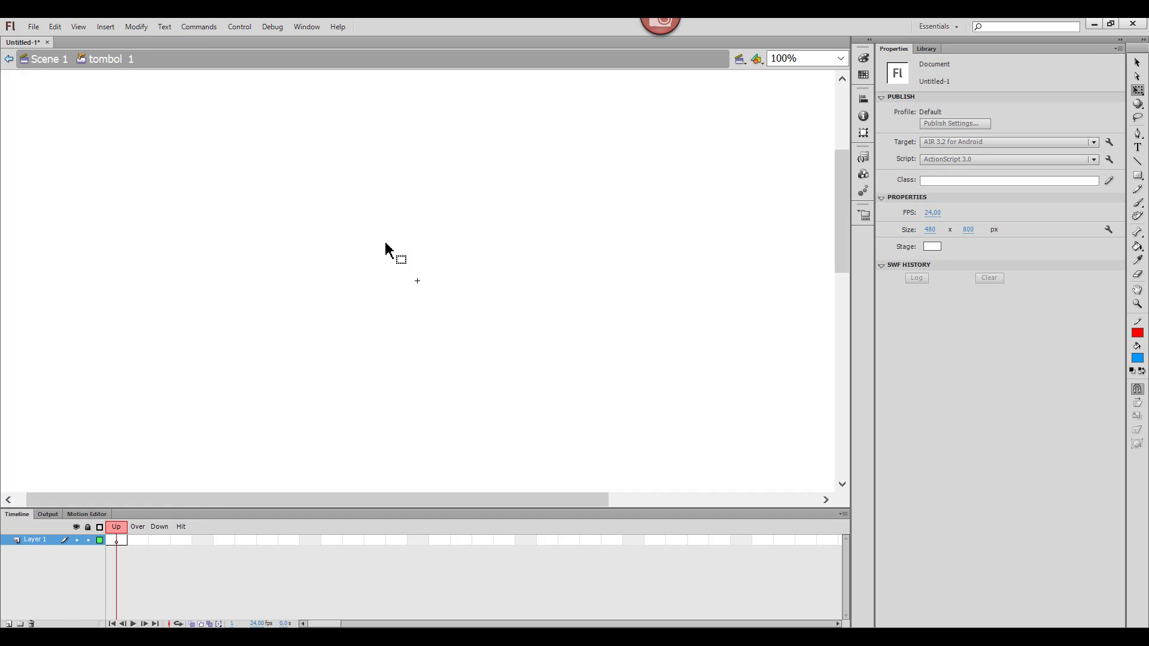
Draw a blue oval with a red outline, centred on the registration point in the button's Up frame.
click(1141, 182)
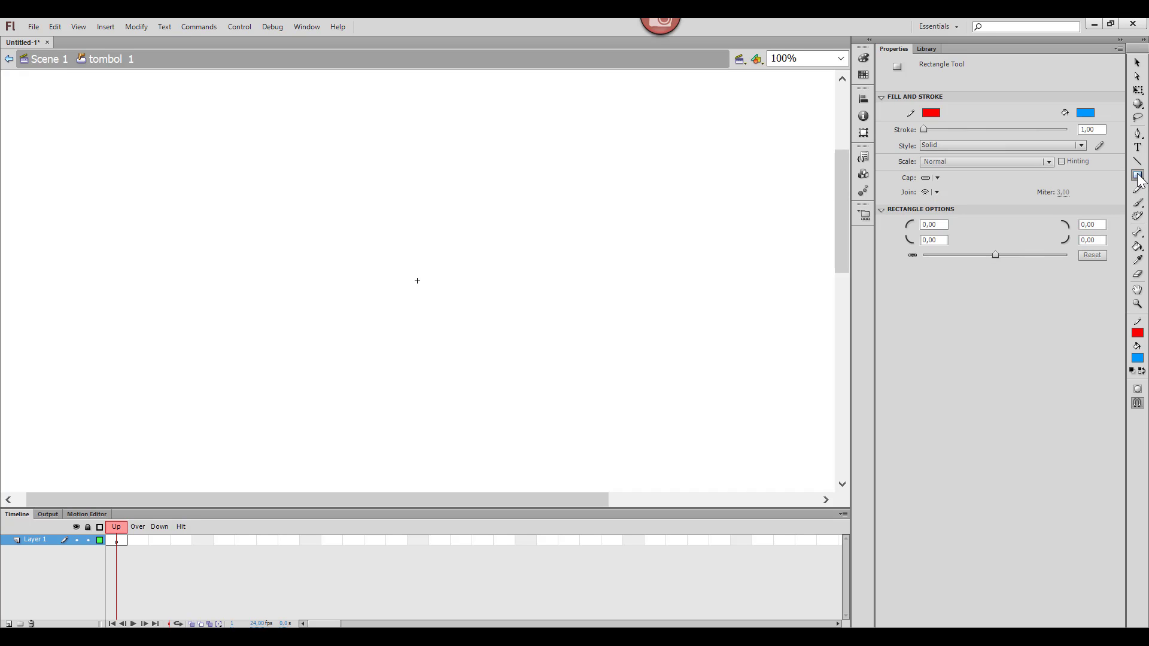
click(1141, 182)
click(1053, 188)
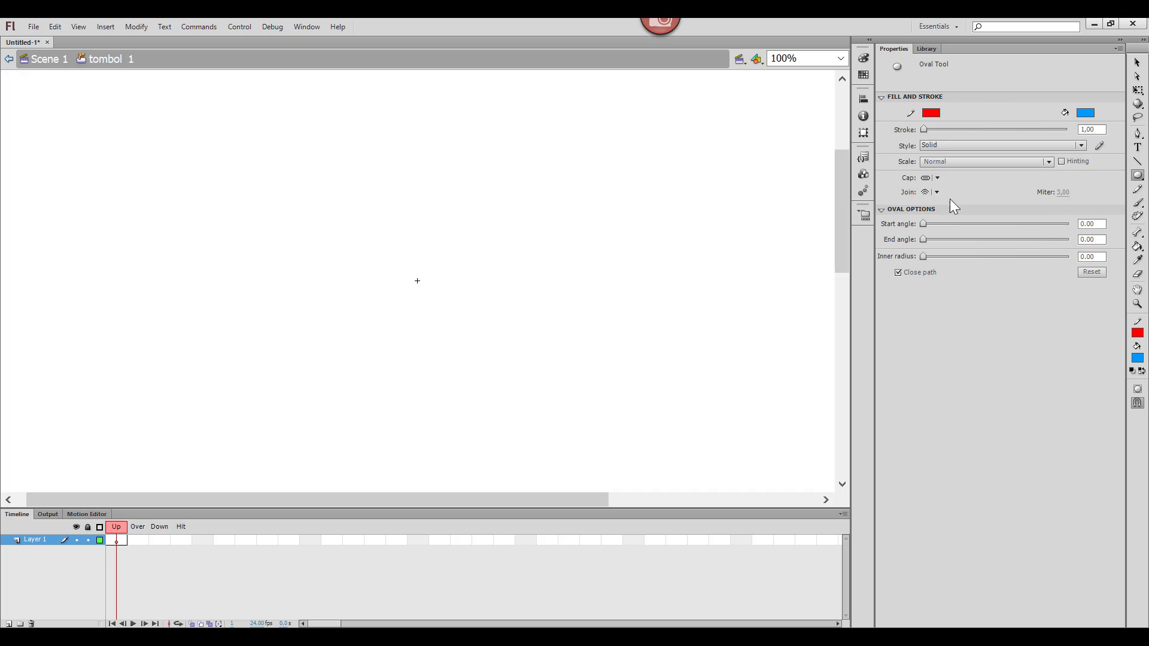
drag(455, 252, 380, 310)
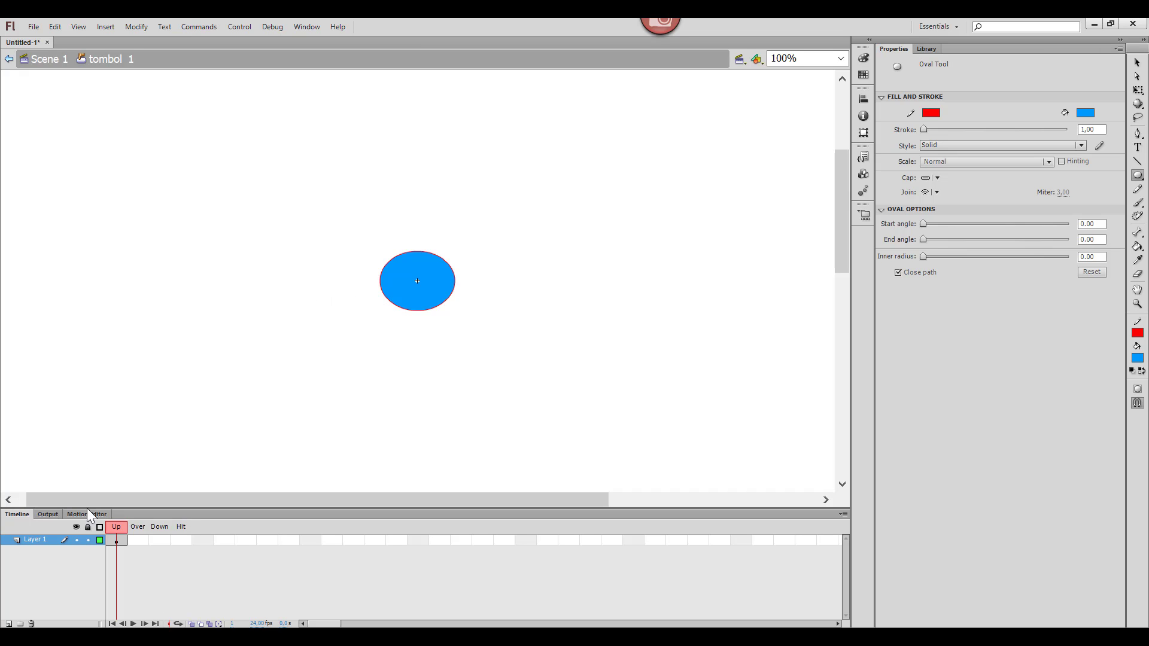
Insert a new timeline layer above the oval's layer in the button symbol.
right_click(56, 540)
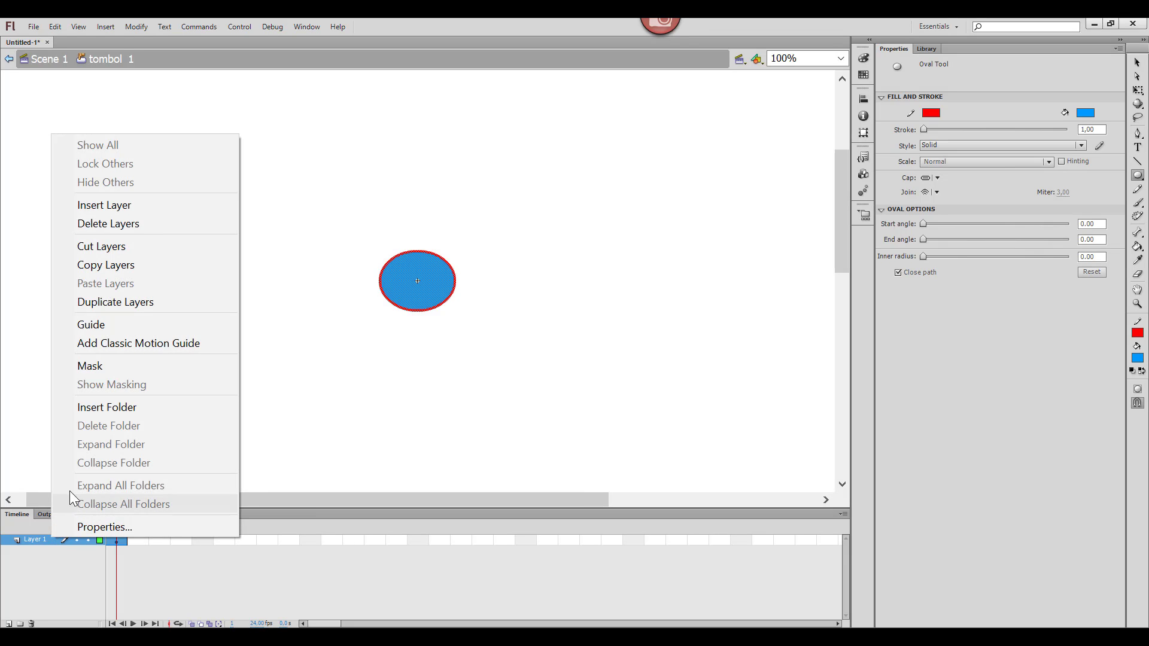
click(40, 541)
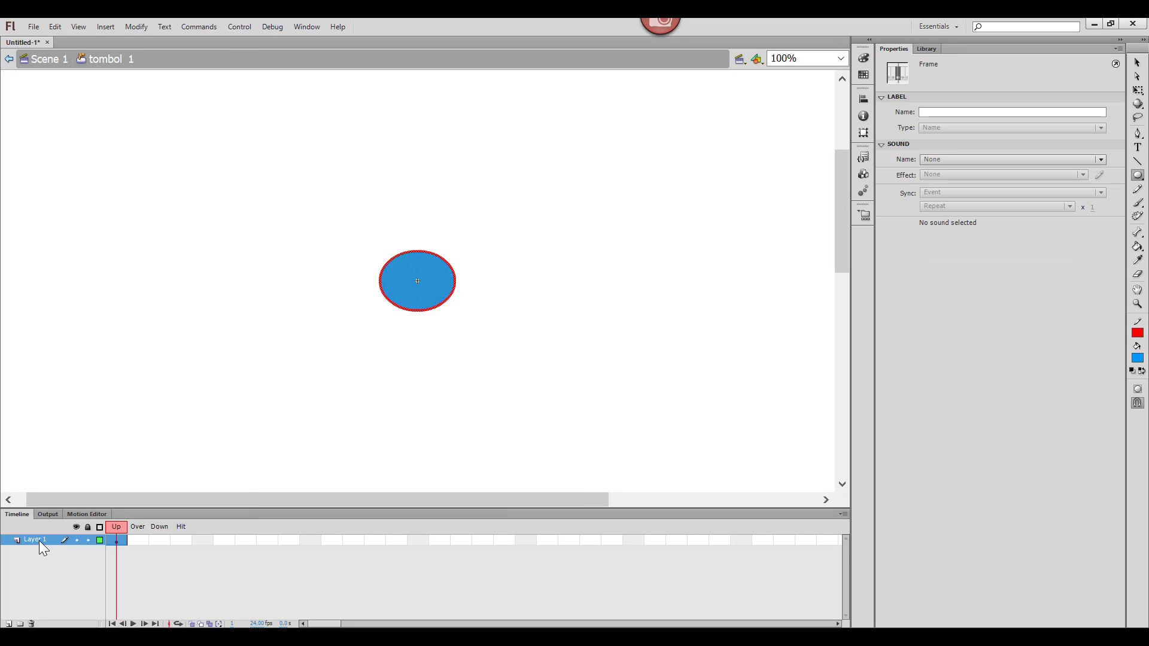
click(104, 28)
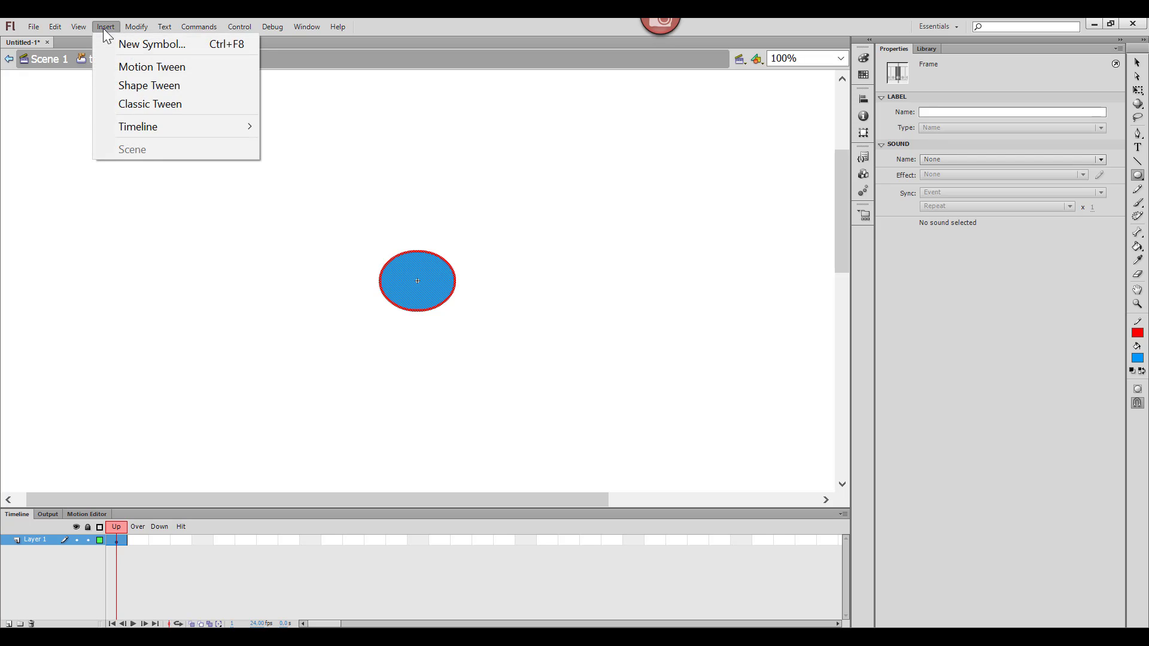
mouse_move(123, 127)
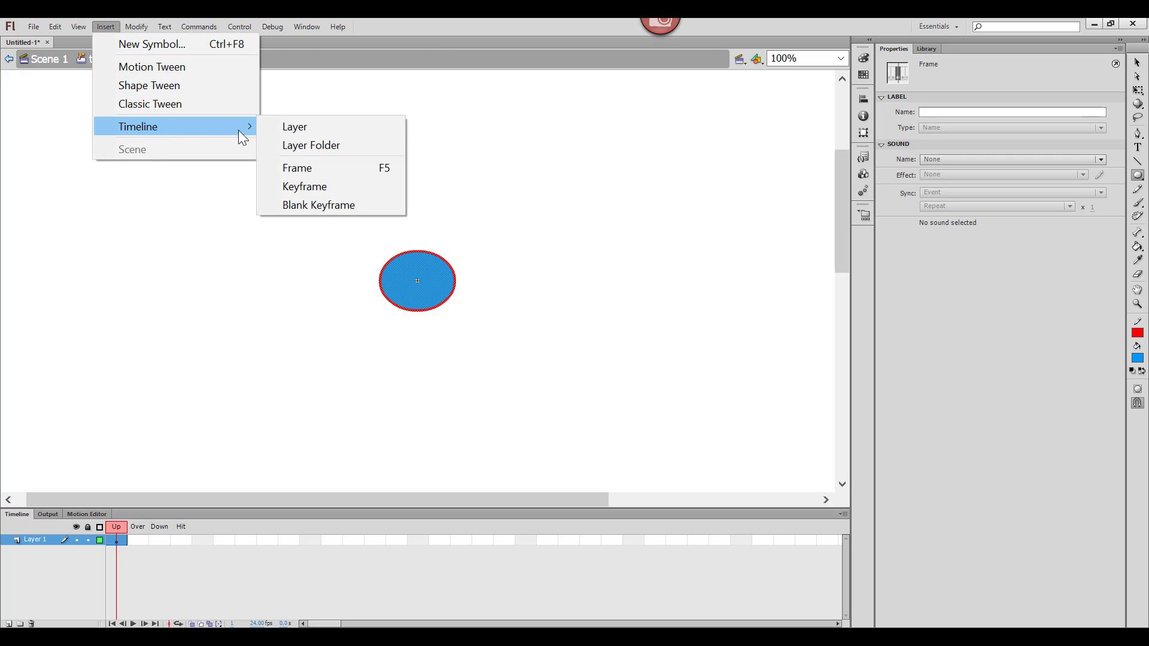
click(279, 128)
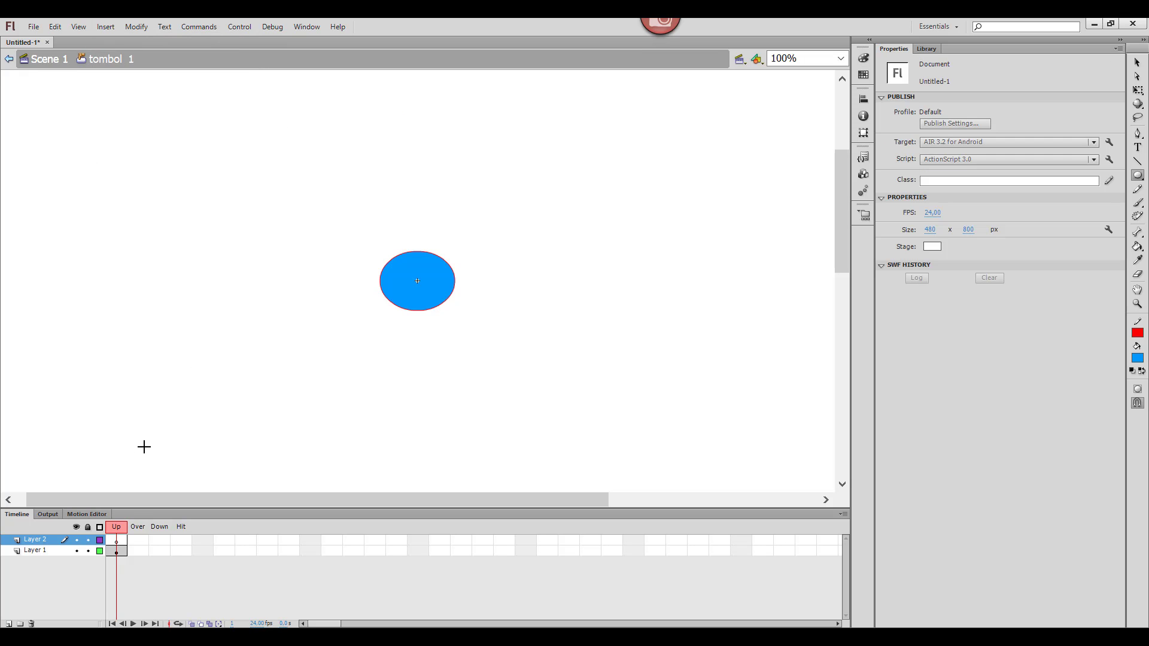
Add a black text "1" on the new layer's Up frame, enlarge it and centre it on the oval.
click(118, 541)
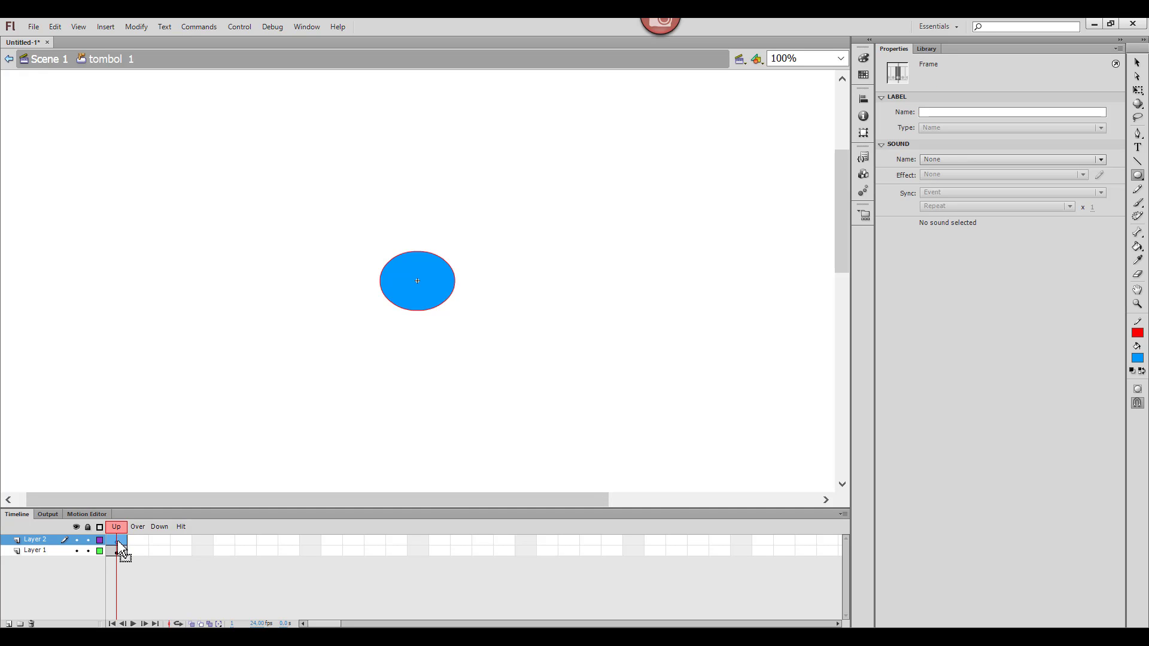
click(1138, 147)
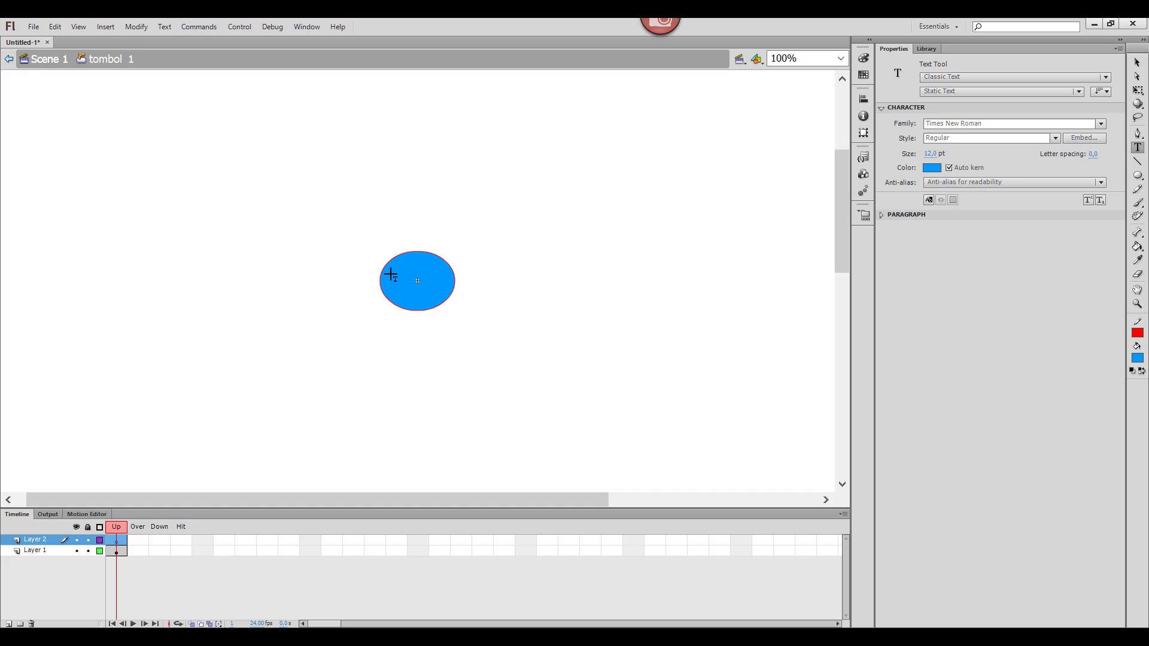
click(449, 356)
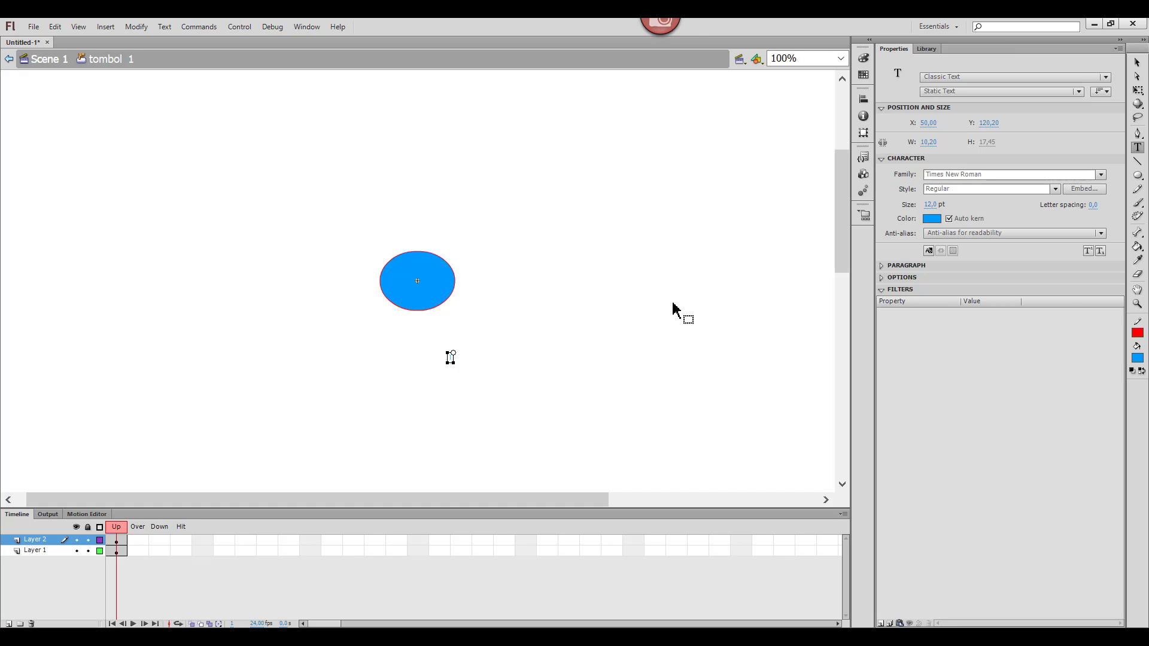
click(1139, 357)
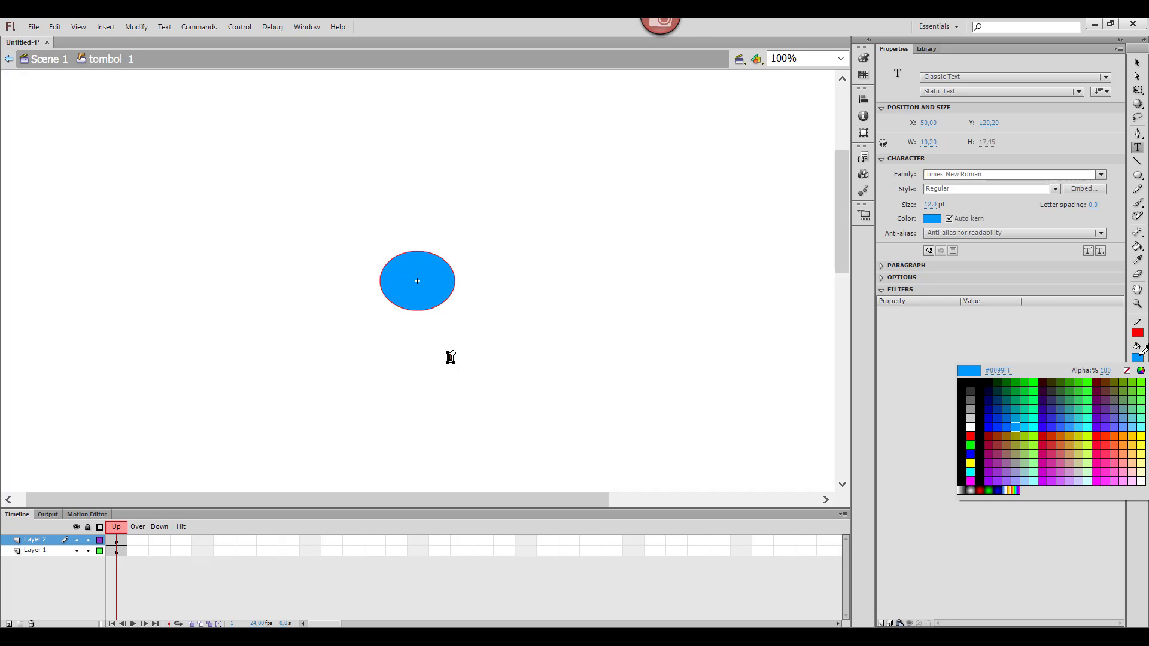
click(962, 382)
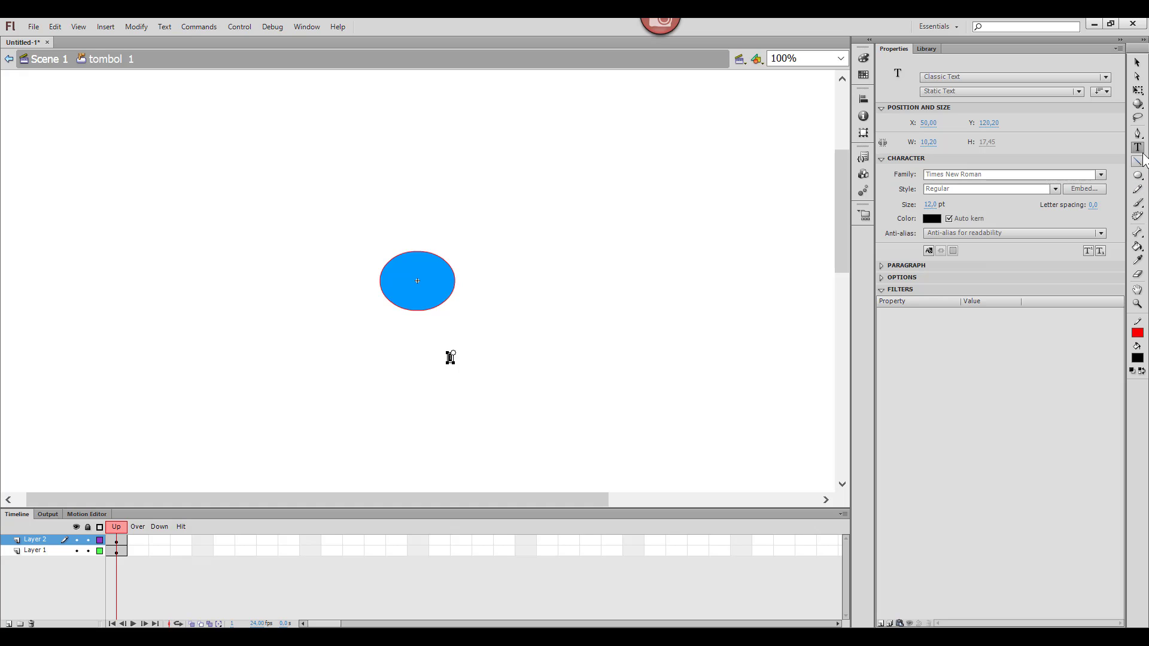
click(1138, 90)
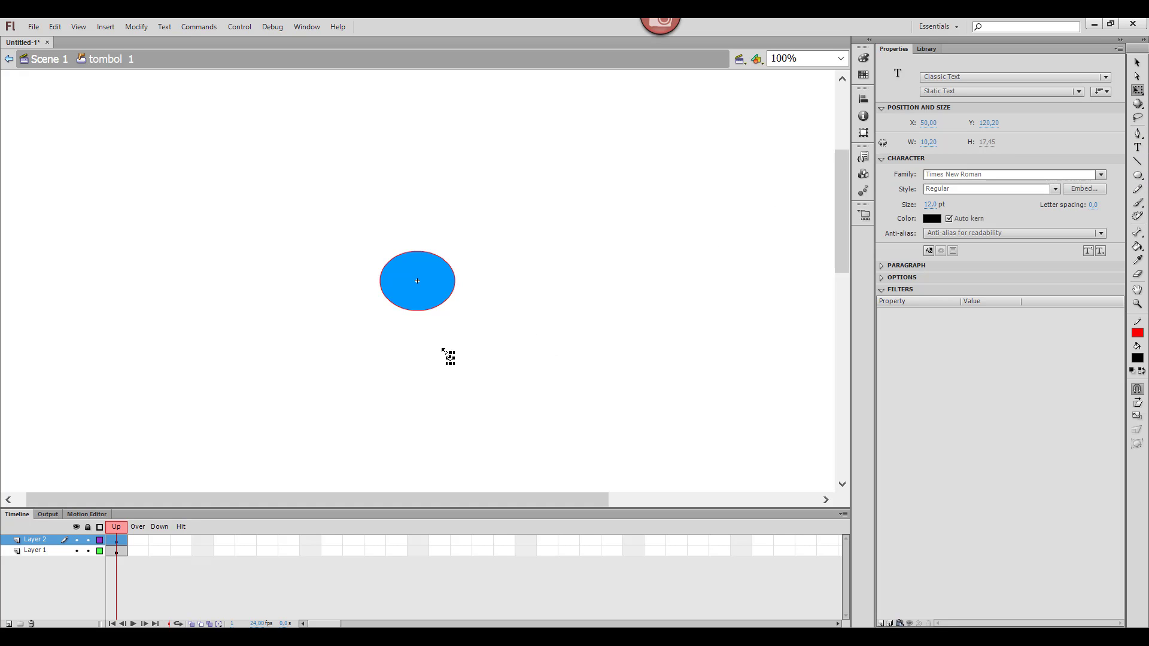
drag(446, 353, 418, 294)
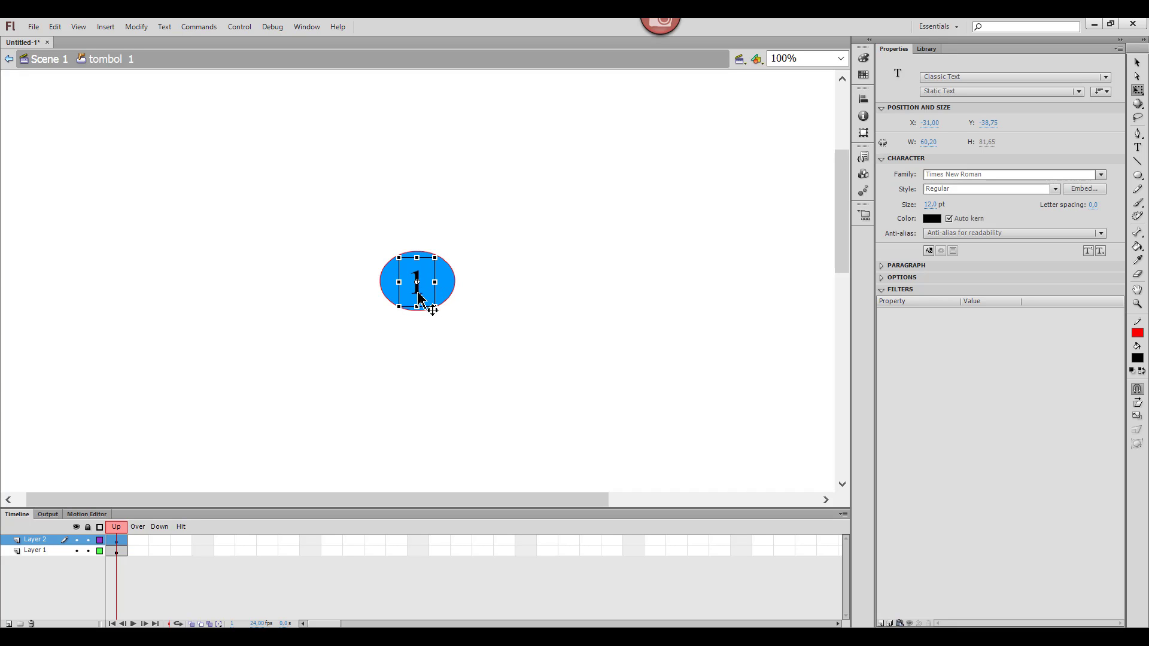
click(536, 323)
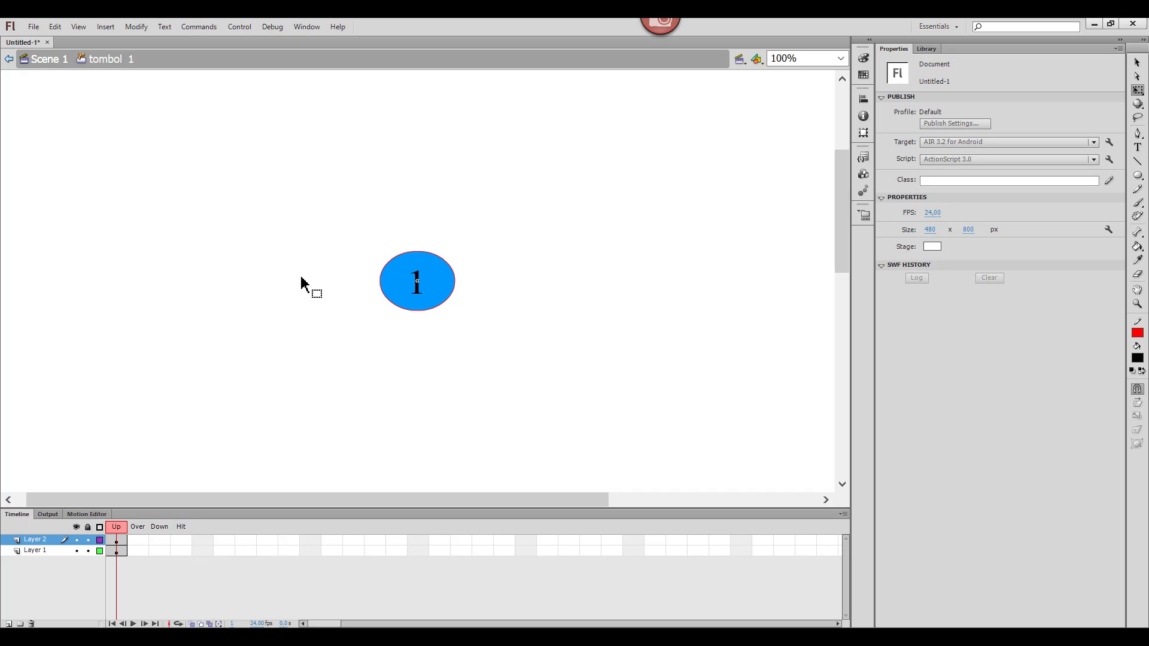
Return to Scene 1 and duplicate the tombol_1 button symbol in the library under the name "tombol_2".
click(46, 60)
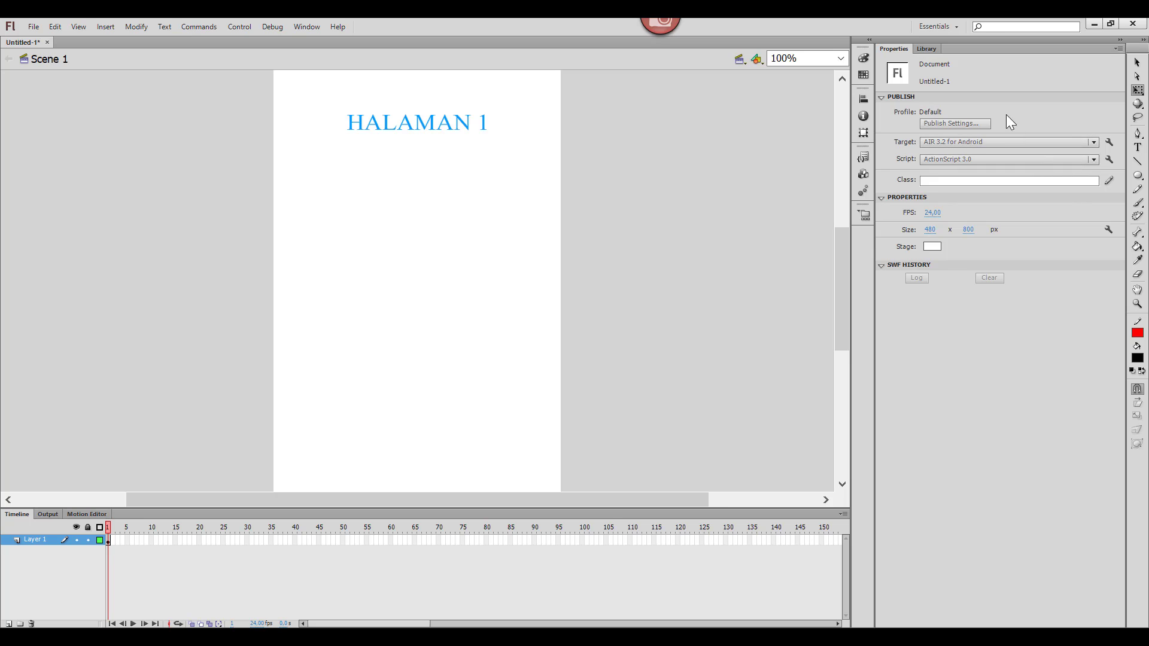
click(926, 49)
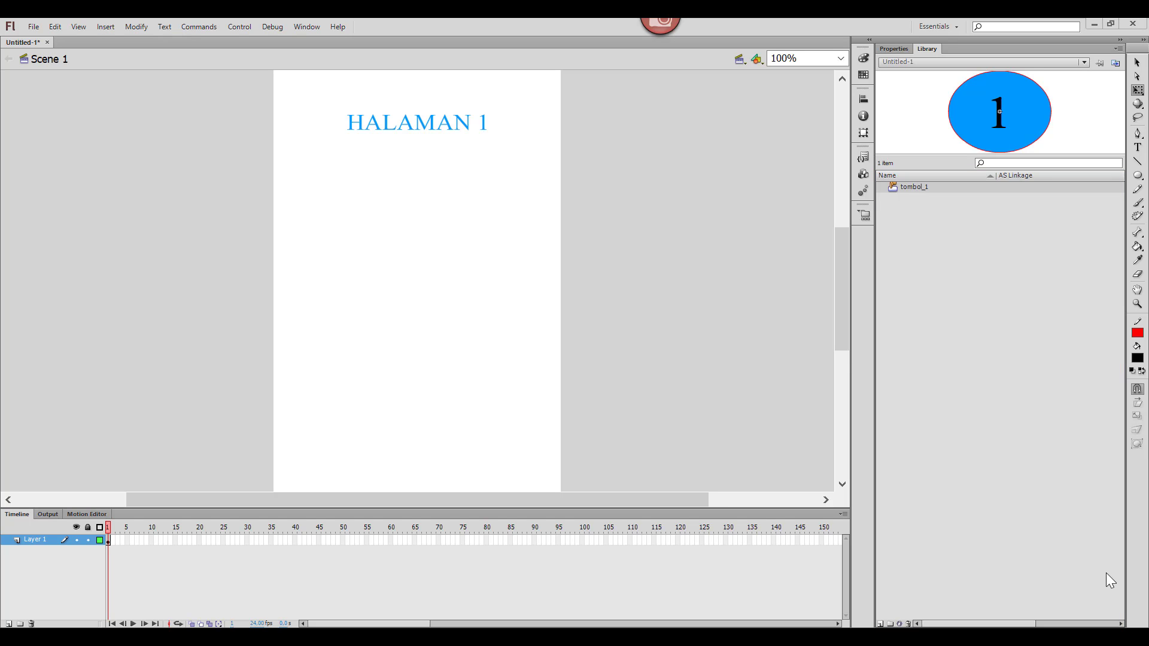
right_click(898, 188)
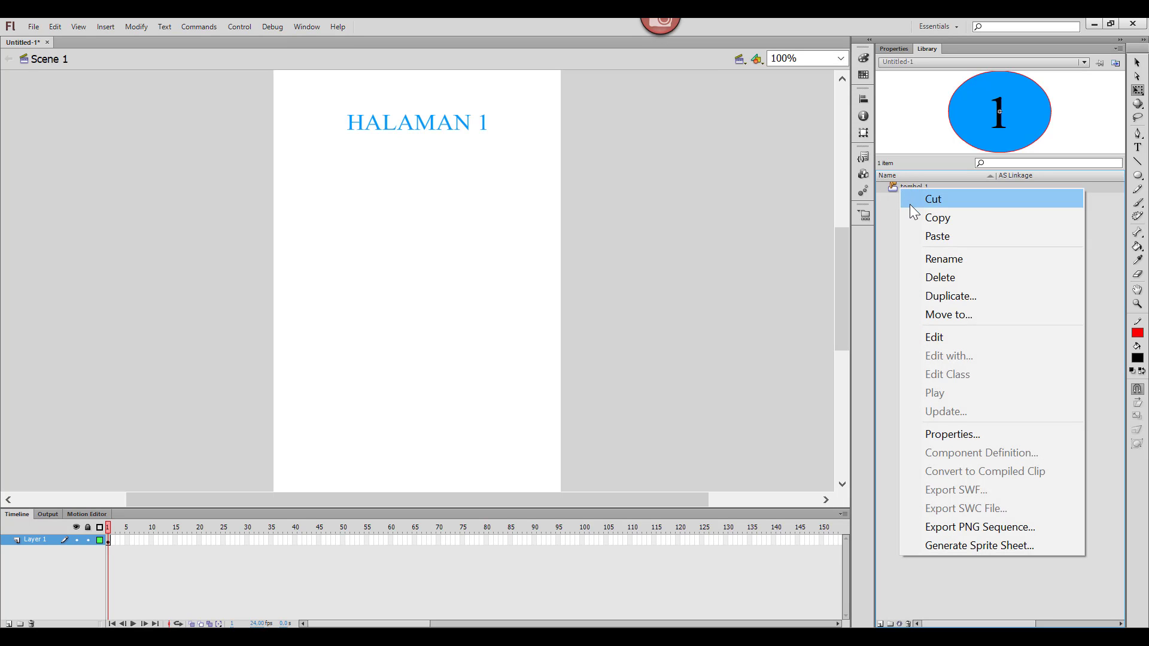
click(947, 303)
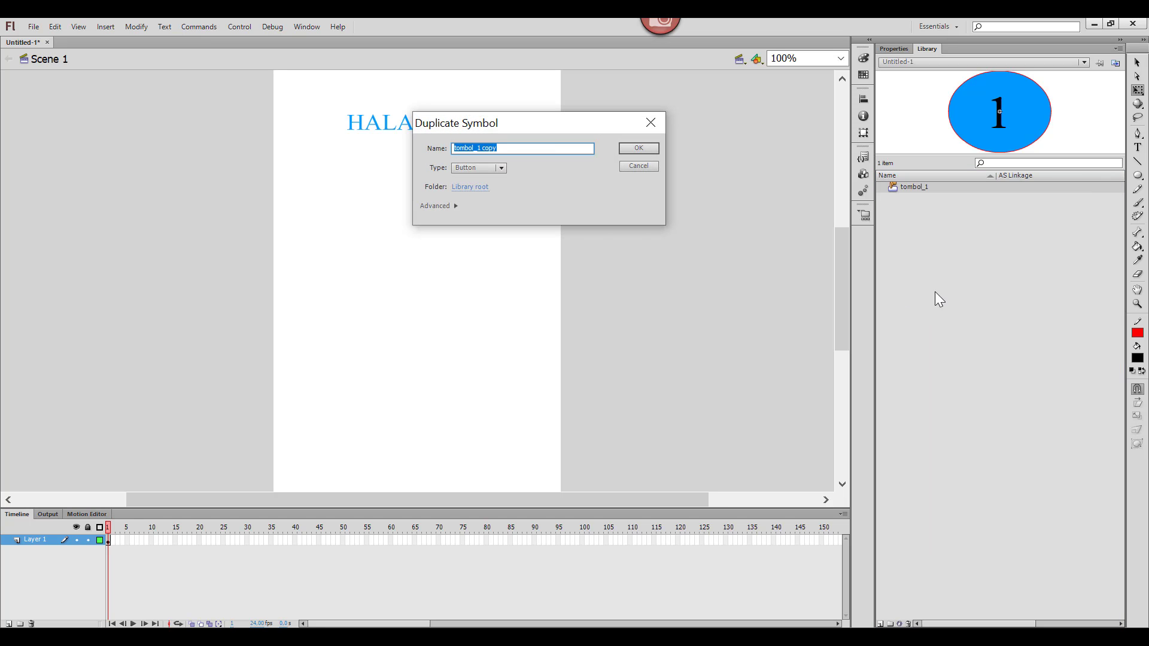
click(505, 147)
drag(501, 147, 479, 147)
text(2)
click(632, 150)
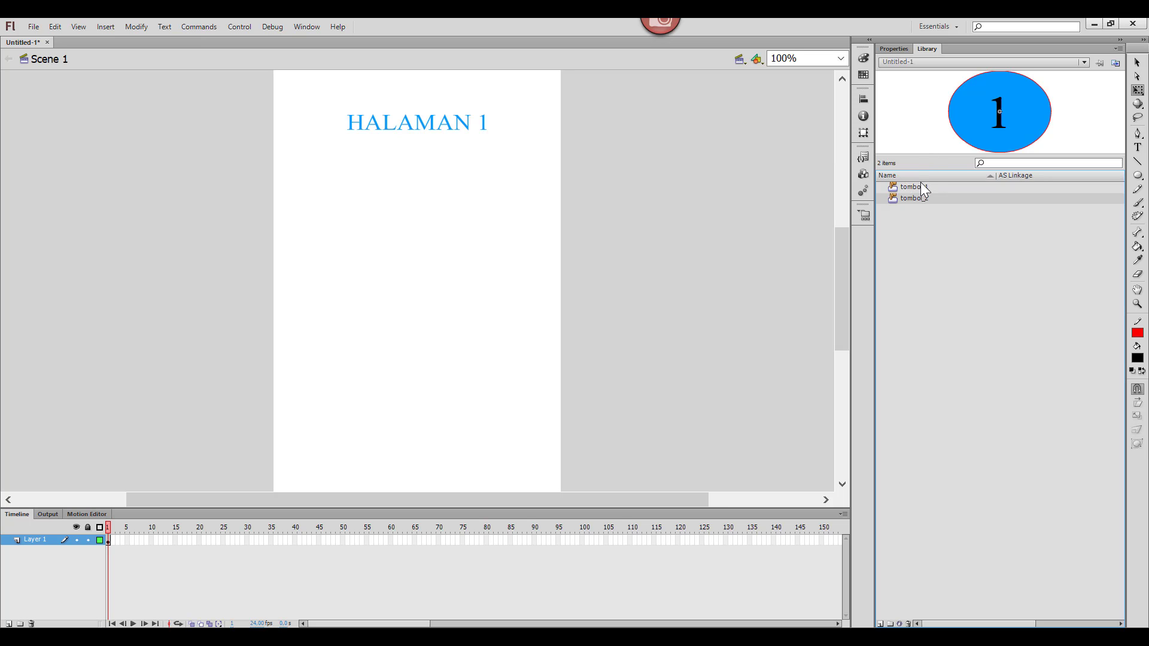
Edit the tombol_2 symbol, replace the number on its oval with "2", and return to Scene 1.
right_click(920, 205)
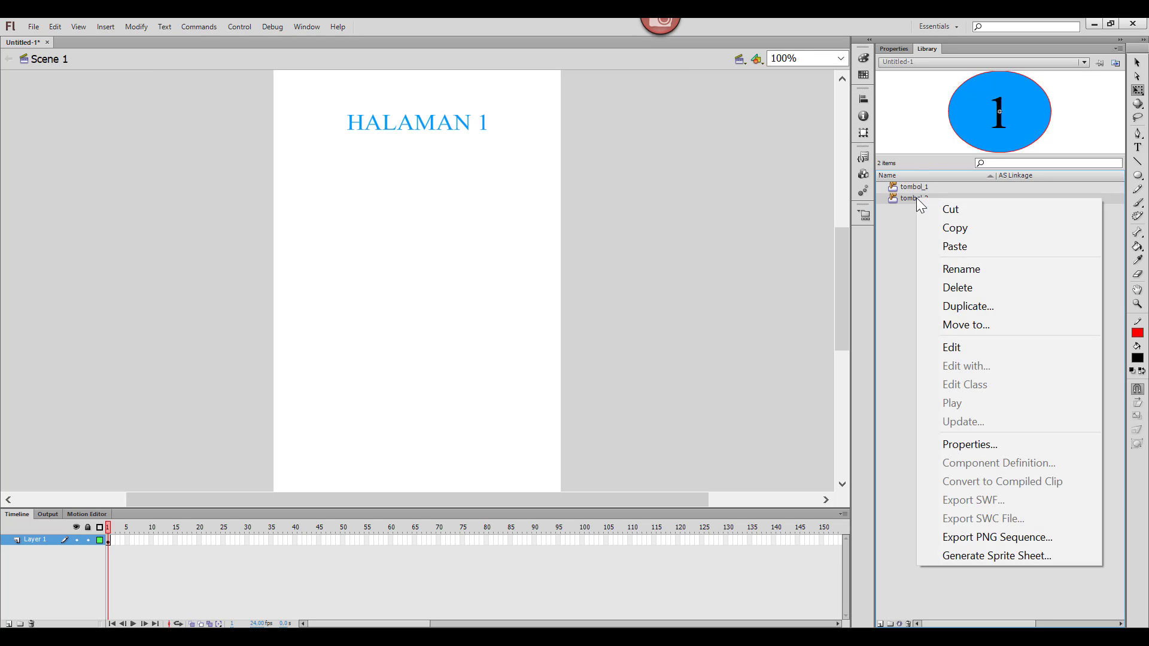
click(953, 347)
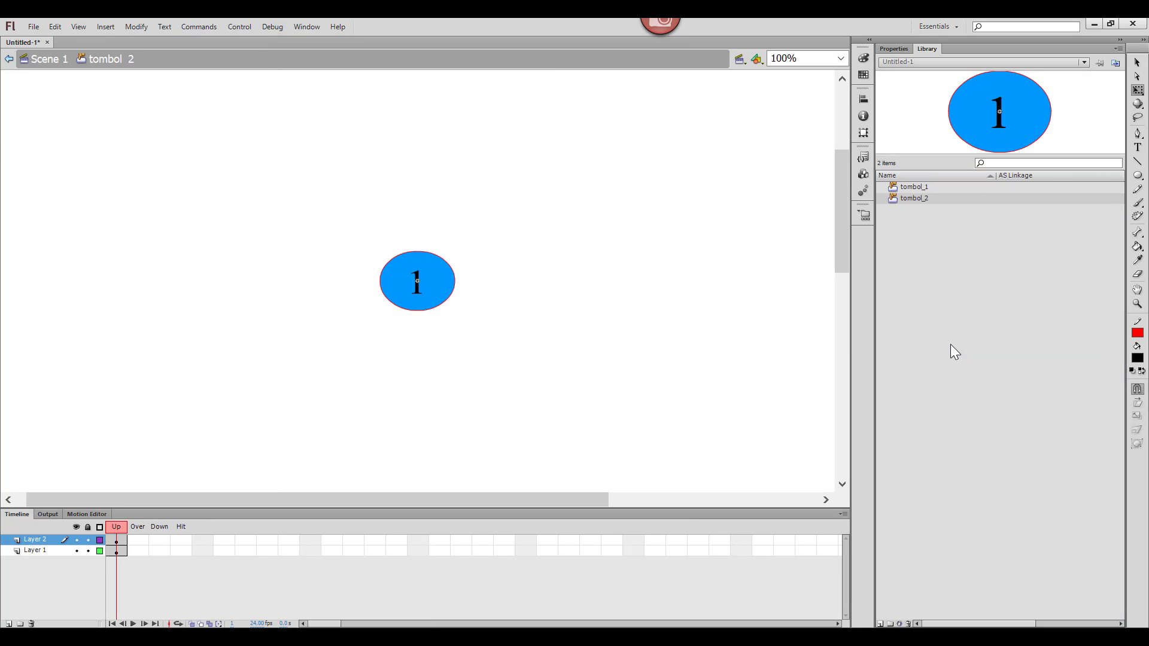
click(1140, 149)
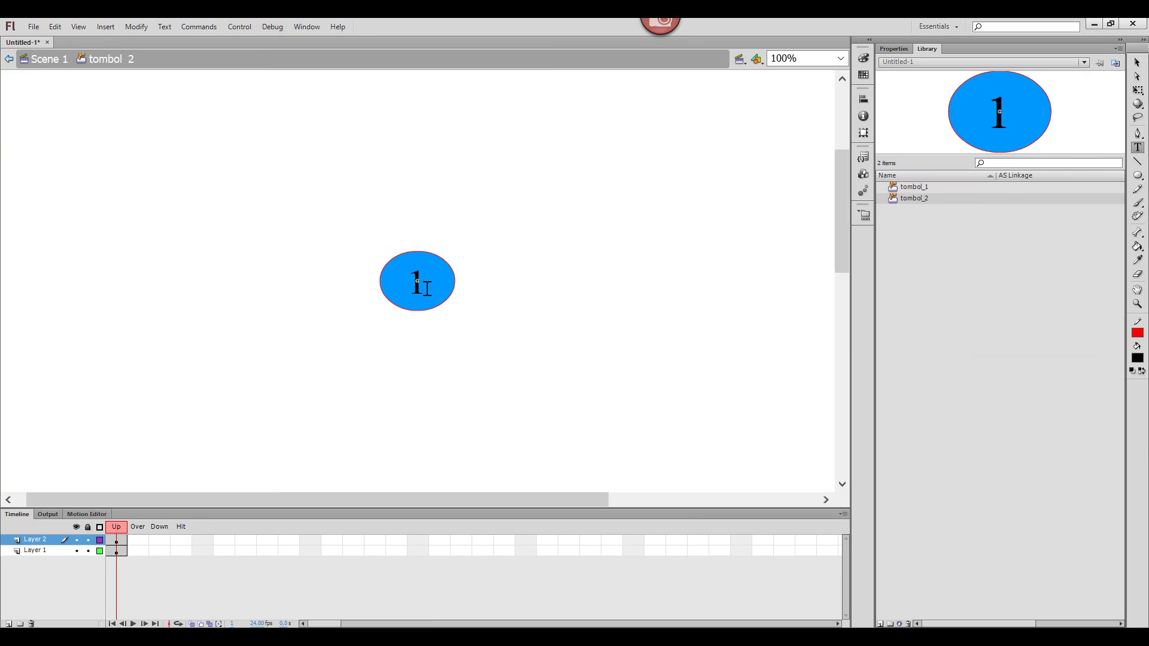
drag(427, 288, 411, 287)
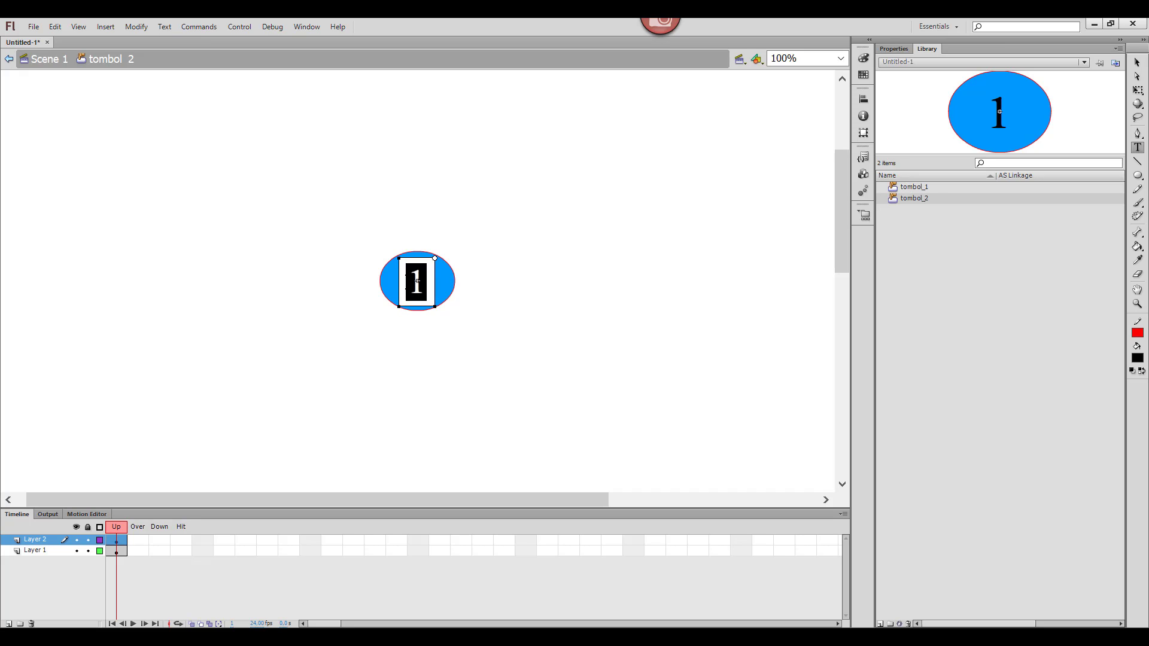
text(2)
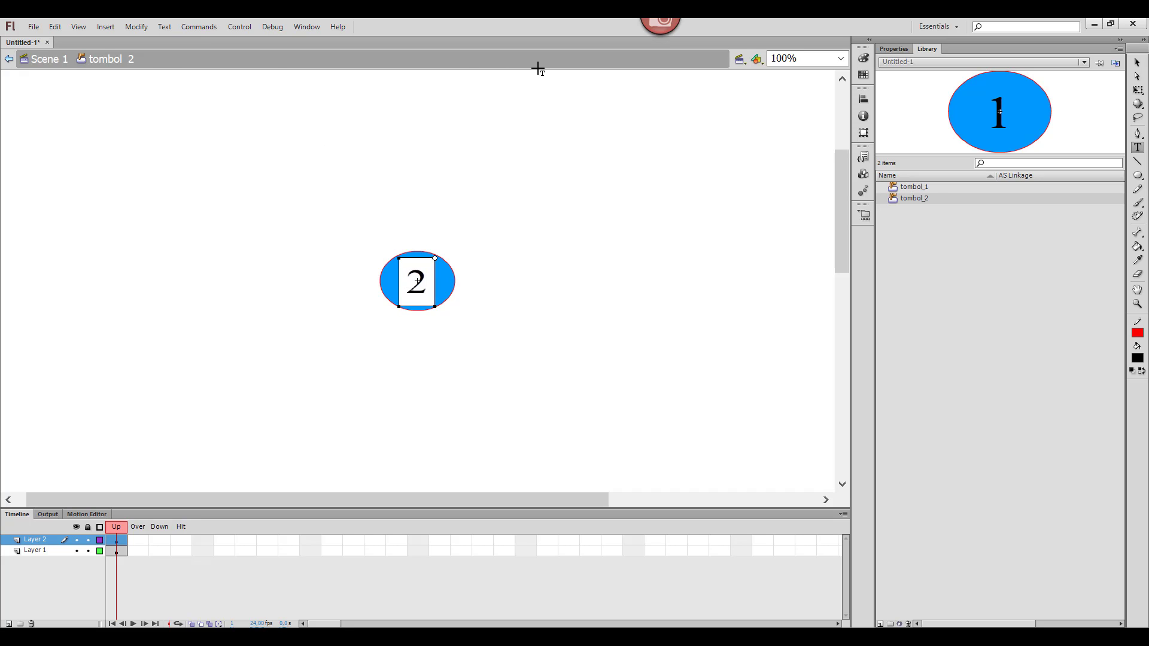
click(55, 69)
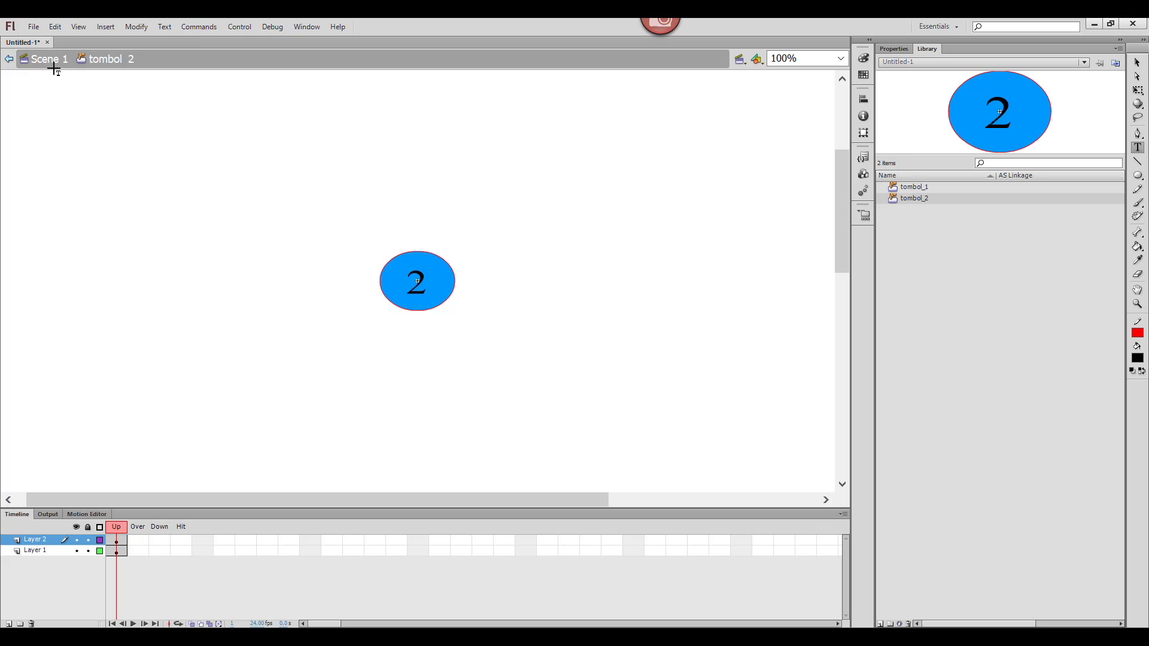
click(51, 60)
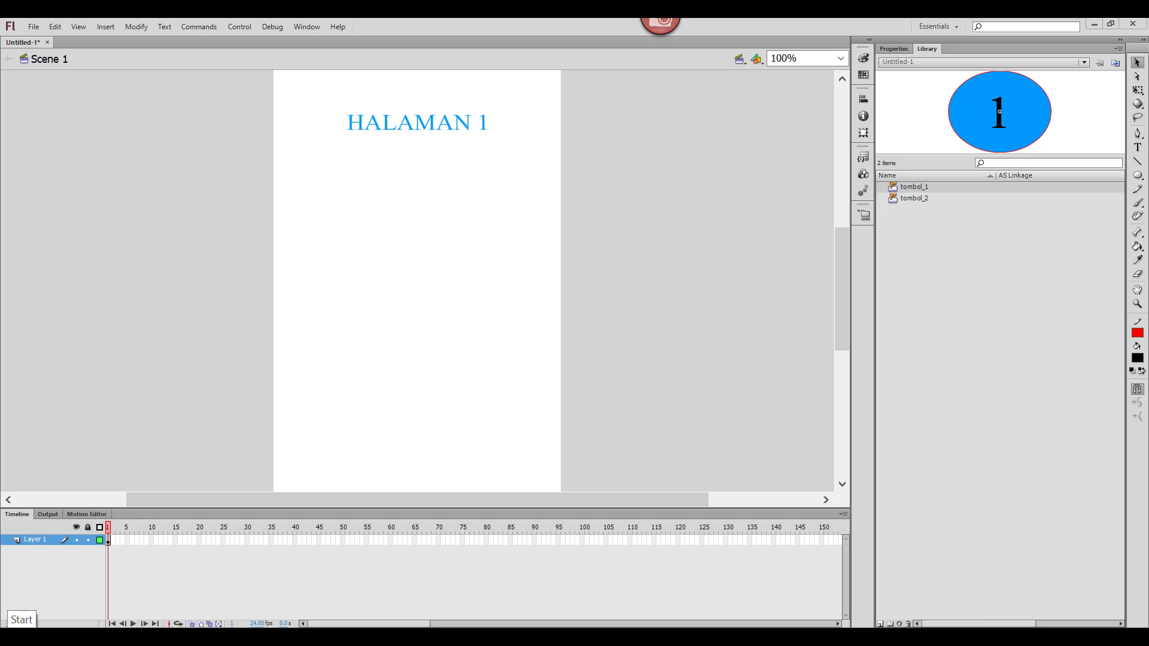
Insert a new timeline layer above Layer 1 in Scene 1 and name it "tombol".
click(104, 27)
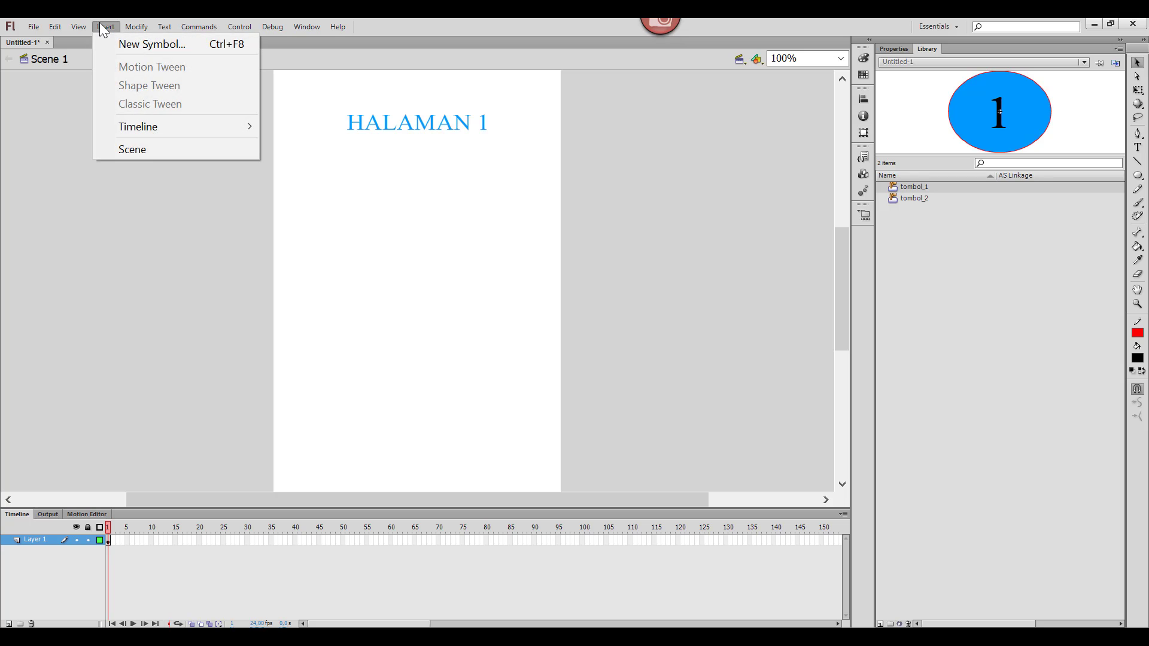
mouse_move(133, 133)
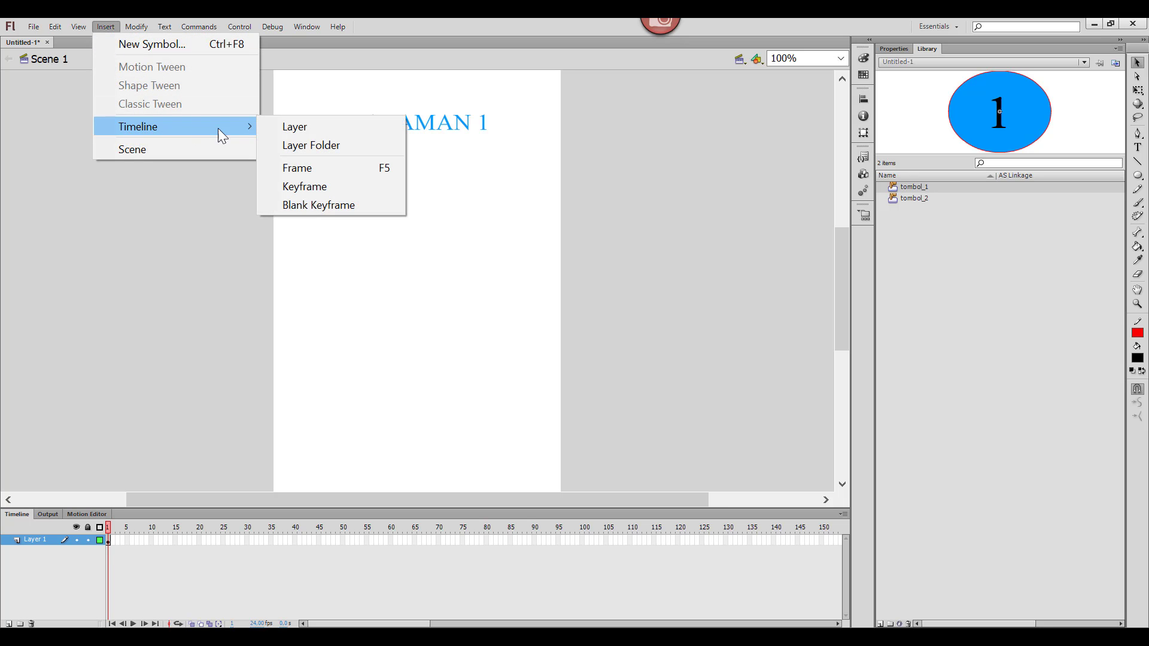
click(288, 128)
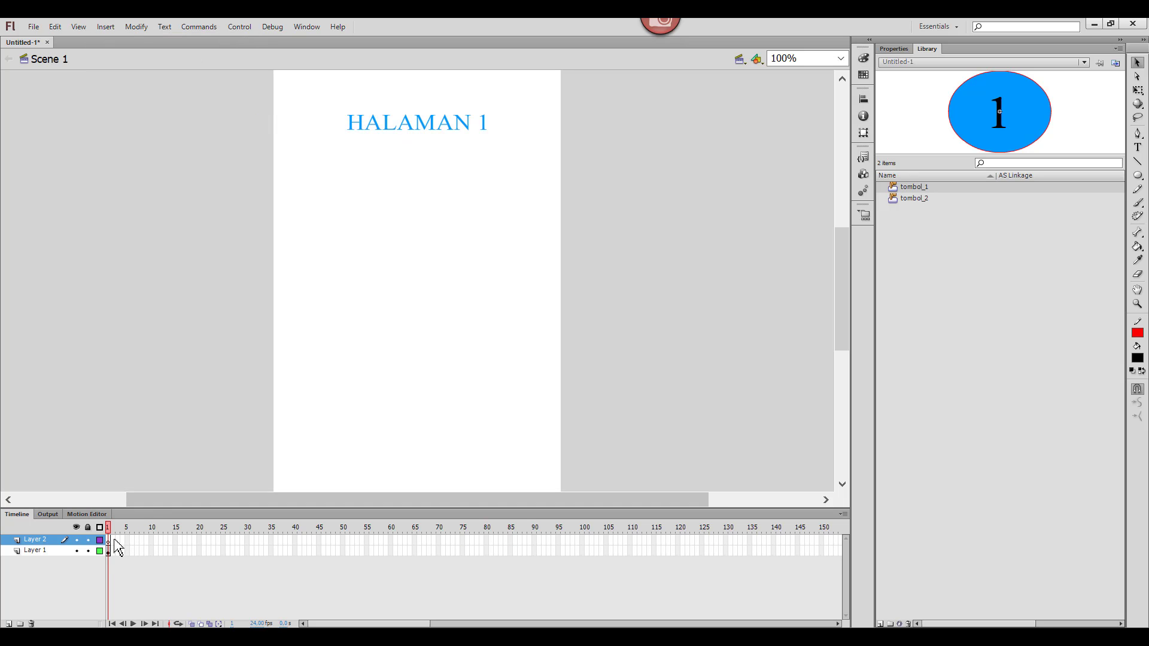
double_click(46, 540)
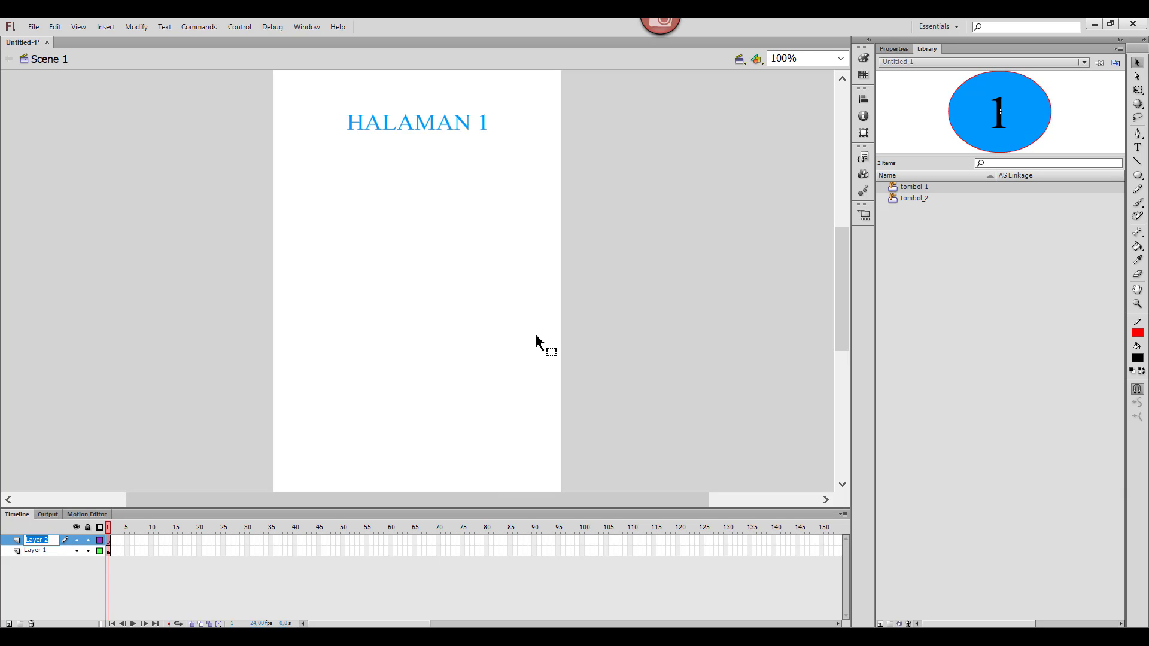
text(tombol)
click(782, 241)
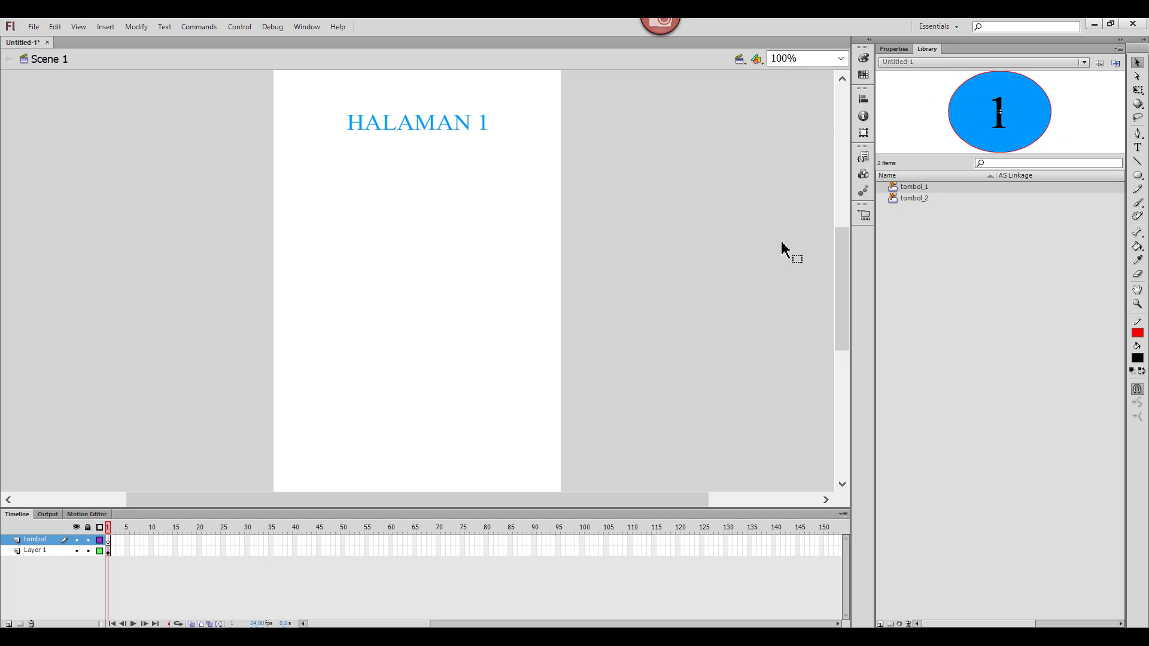
Place instances of tombol_1 and tombol_2 side by side on the stage below the "HALAMAN 1" title.
click(911, 187)
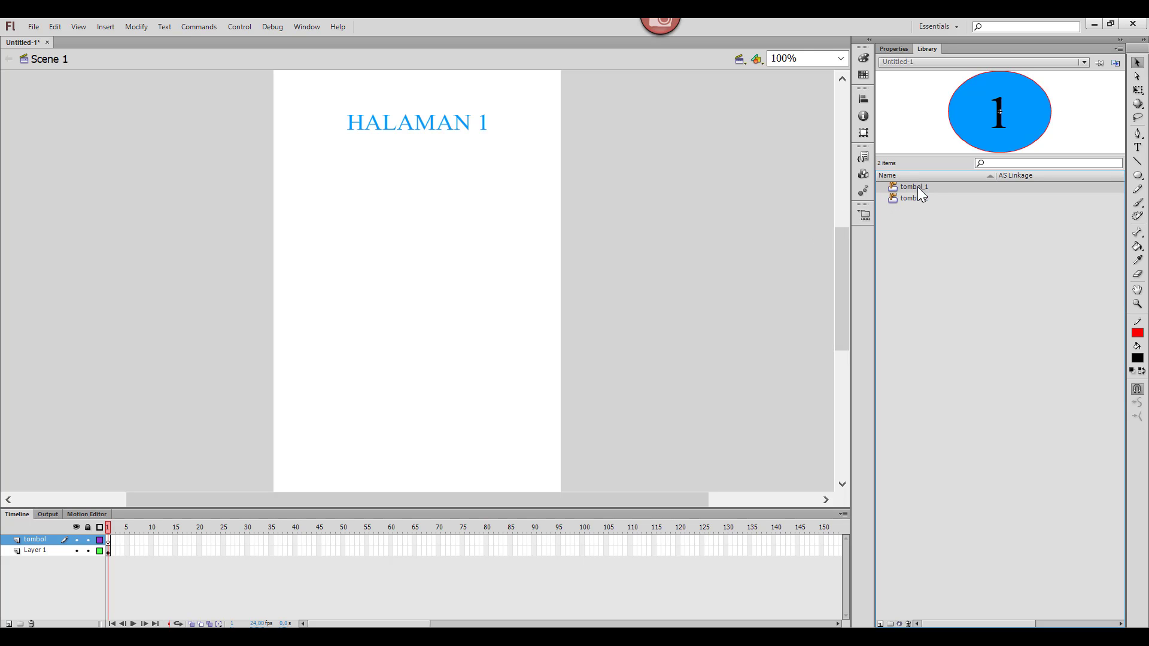
drag(911, 190, 356, 228)
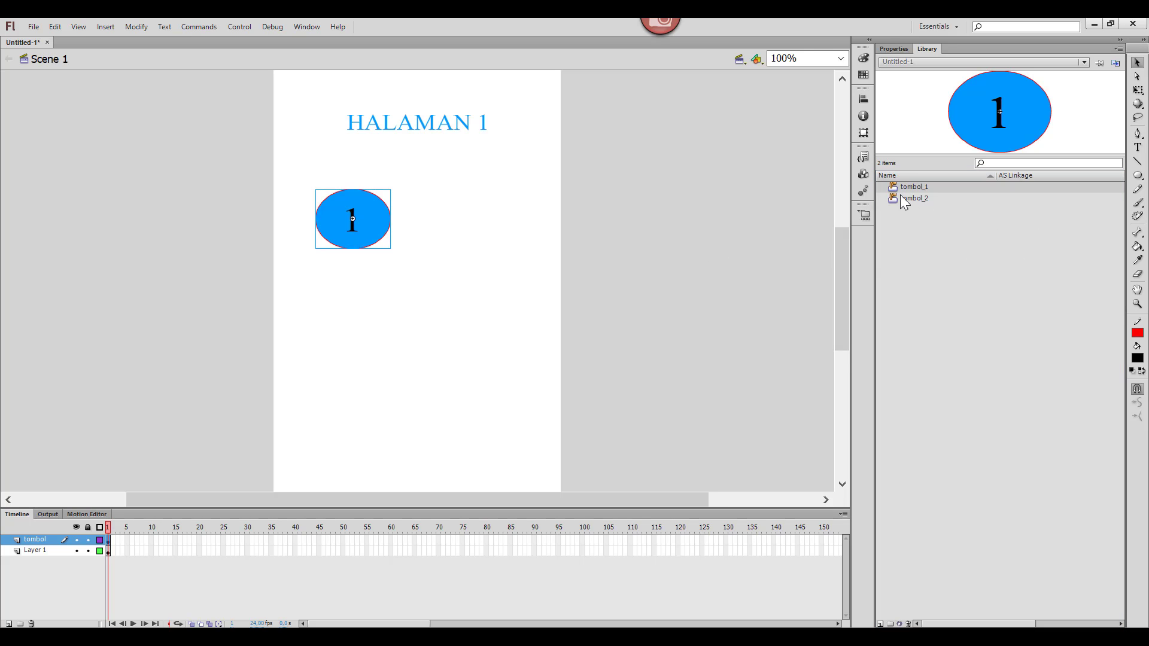
drag(908, 196, 473, 229)
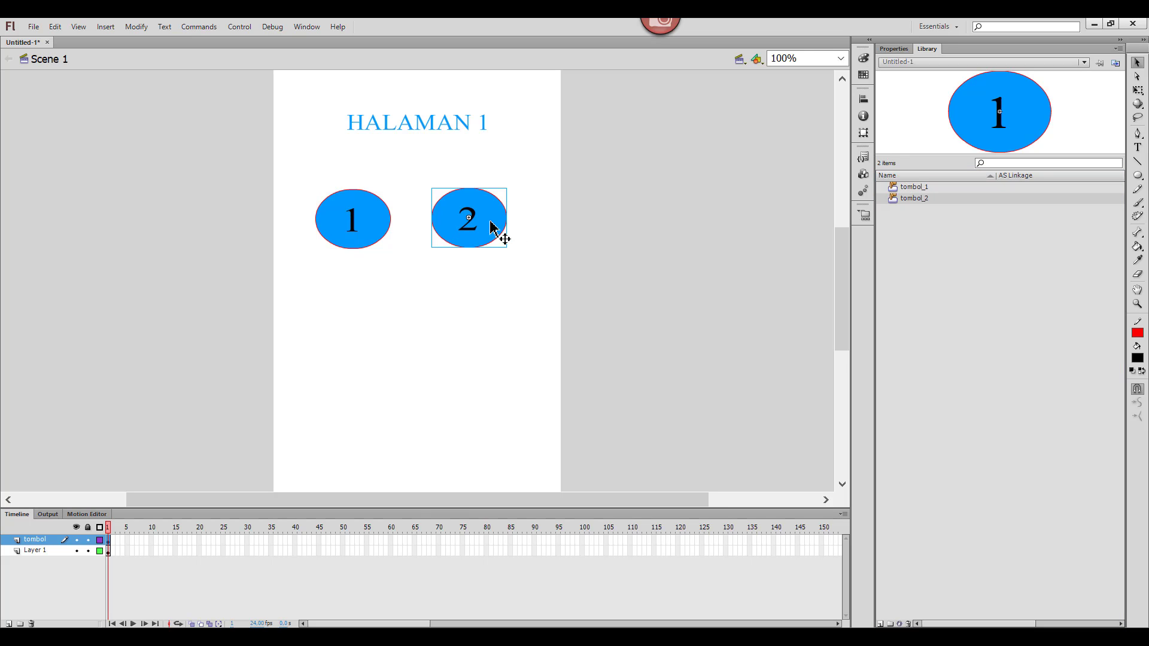
Scale both buttons down with Free Transform, button 1 to about 81 by 69 px and button 2 to about 85 by 69 px.
click(413, 221)
click(371, 219)
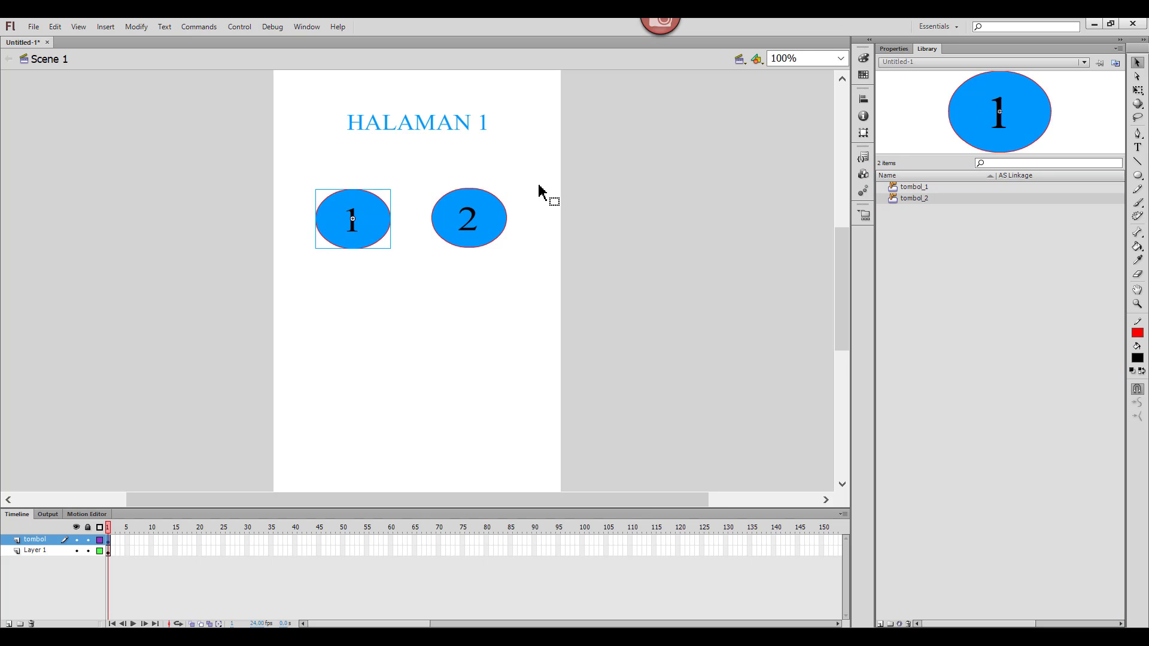
click(1140, 91)
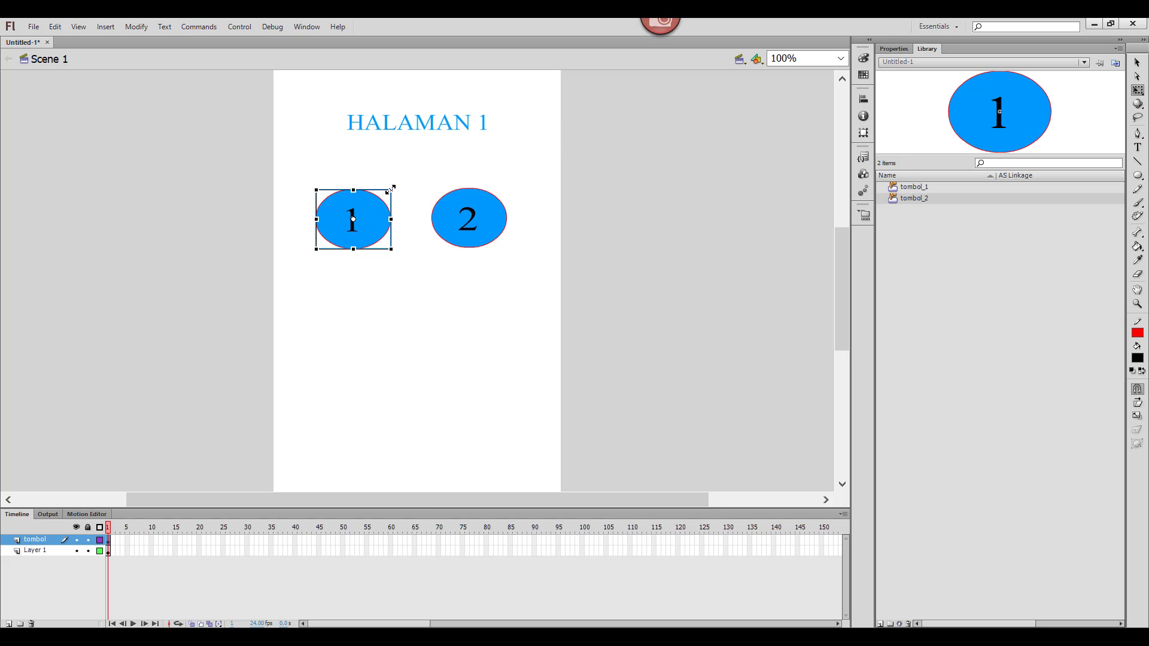
drag(393, 188, 378, 196)
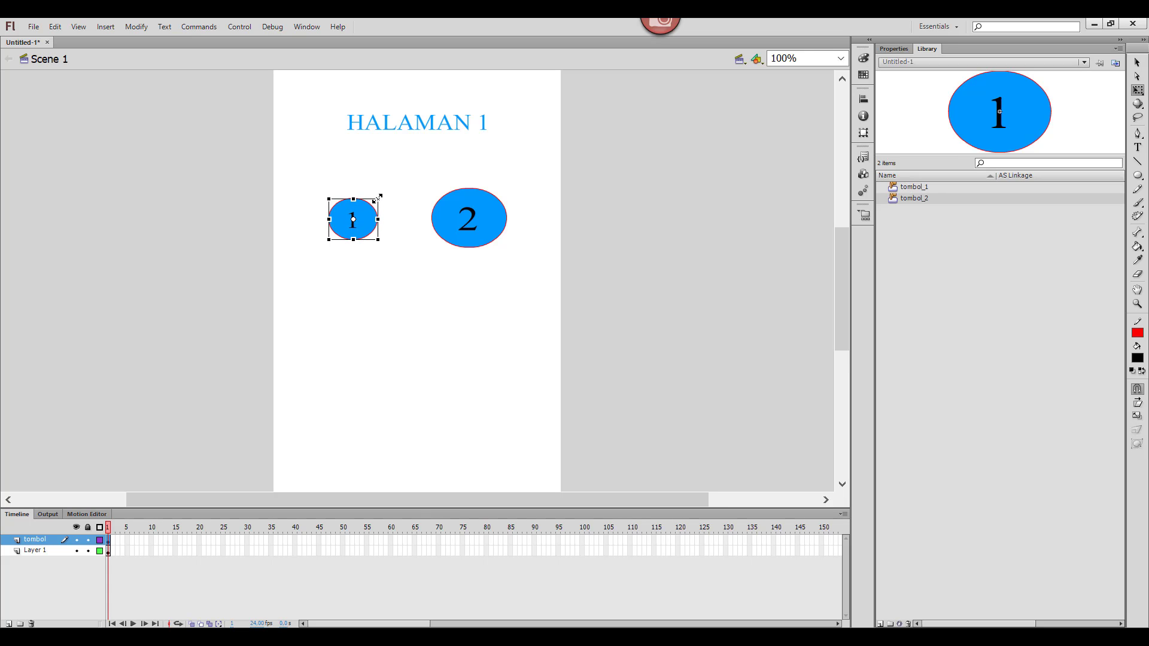
click(463, 235)
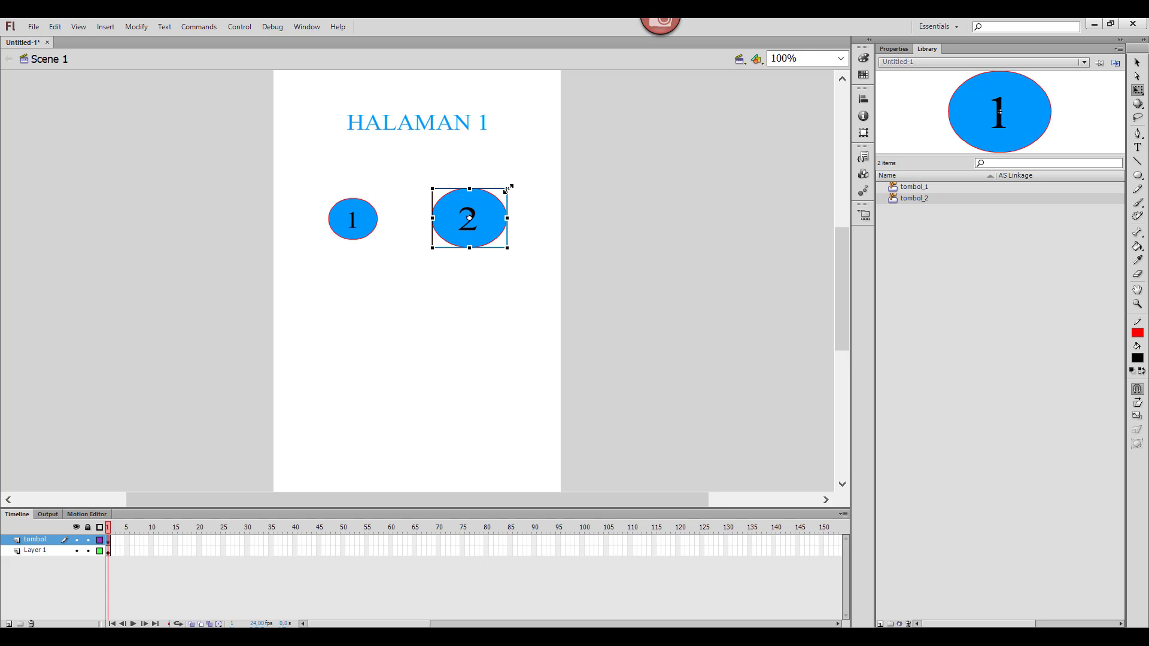
drag(508, 190, 496, 198)
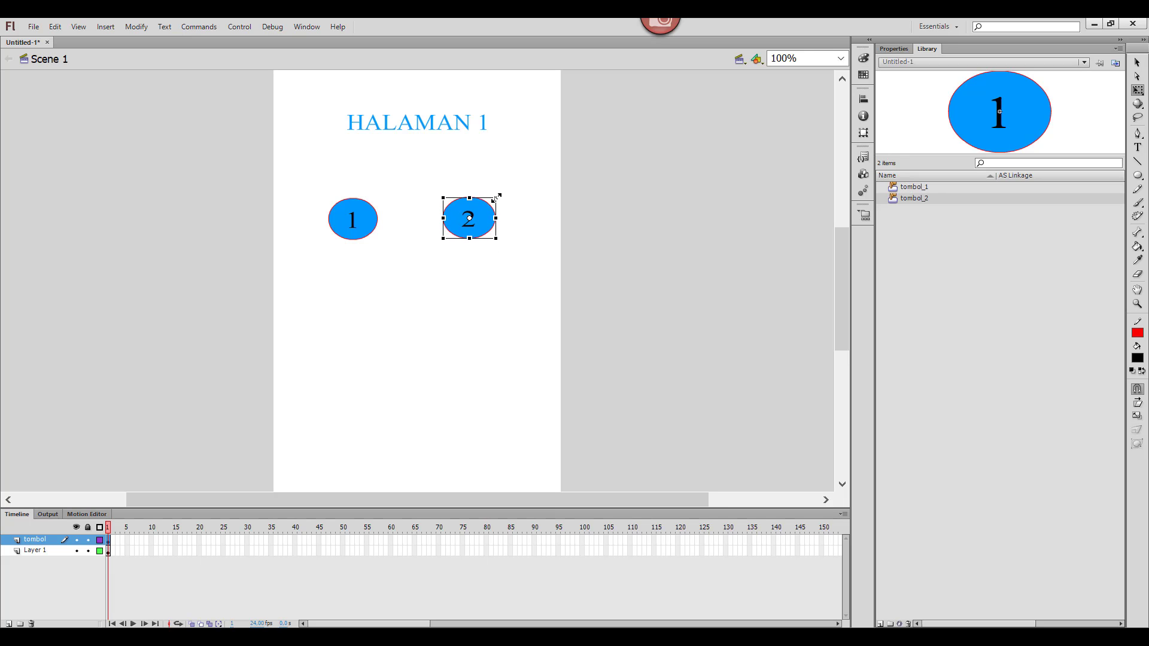
click(516, 221)
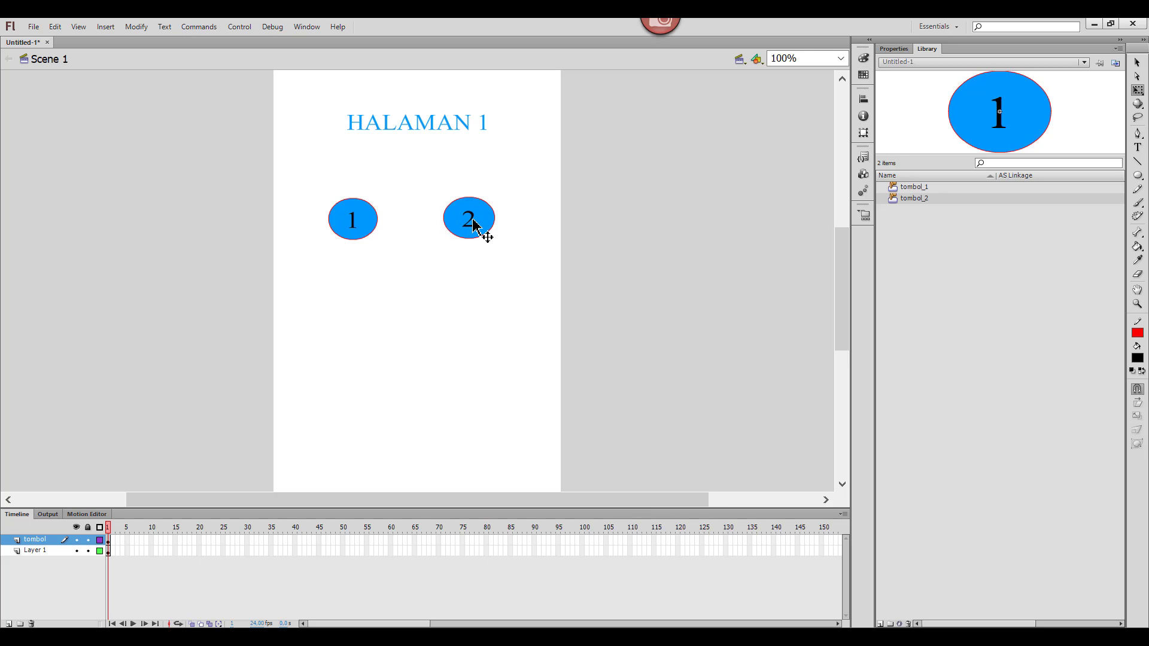
click(472, 220)
click(509, 279)
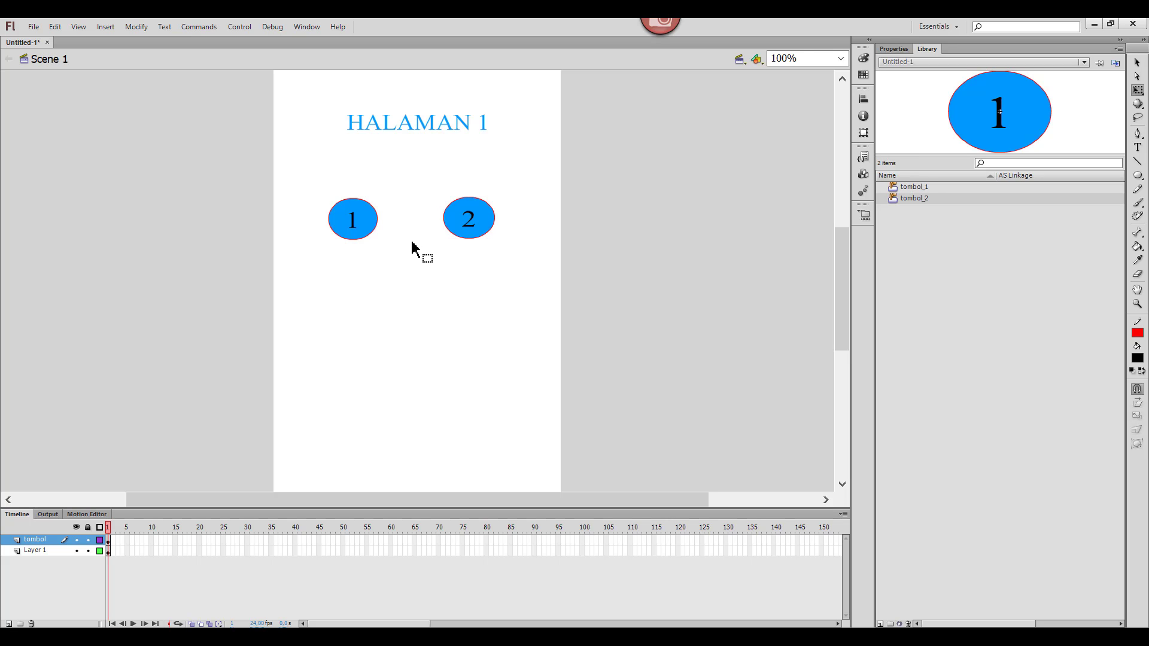
Give the button 1 instance on the stage the instance name "tb_1".
click(362, 228)
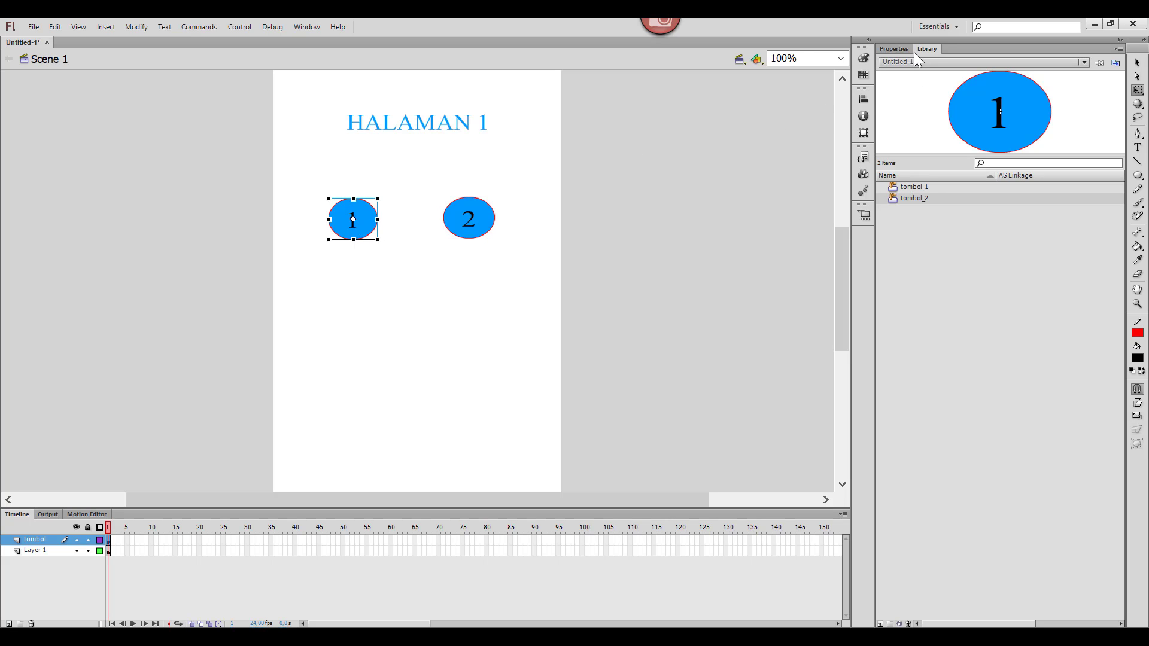
click(899, 49)
click(943, 65)
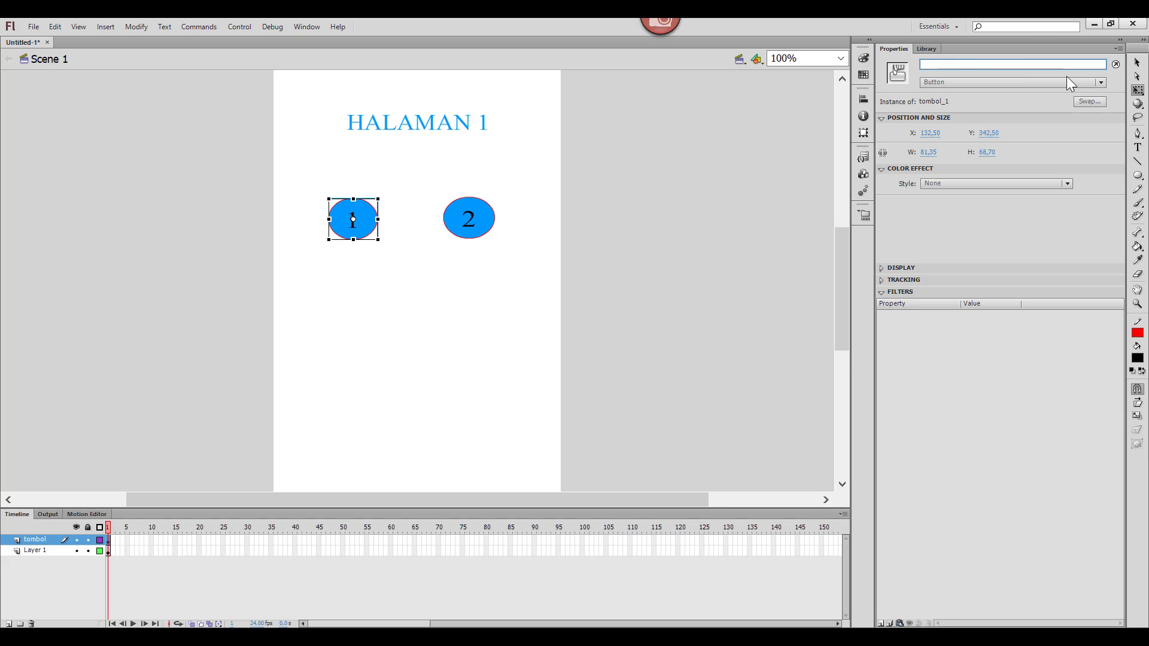
text(tb_1)
Give the button 2 instance on the stage the instance name "tb_2", leaving nothing selected.
click(466, 228)
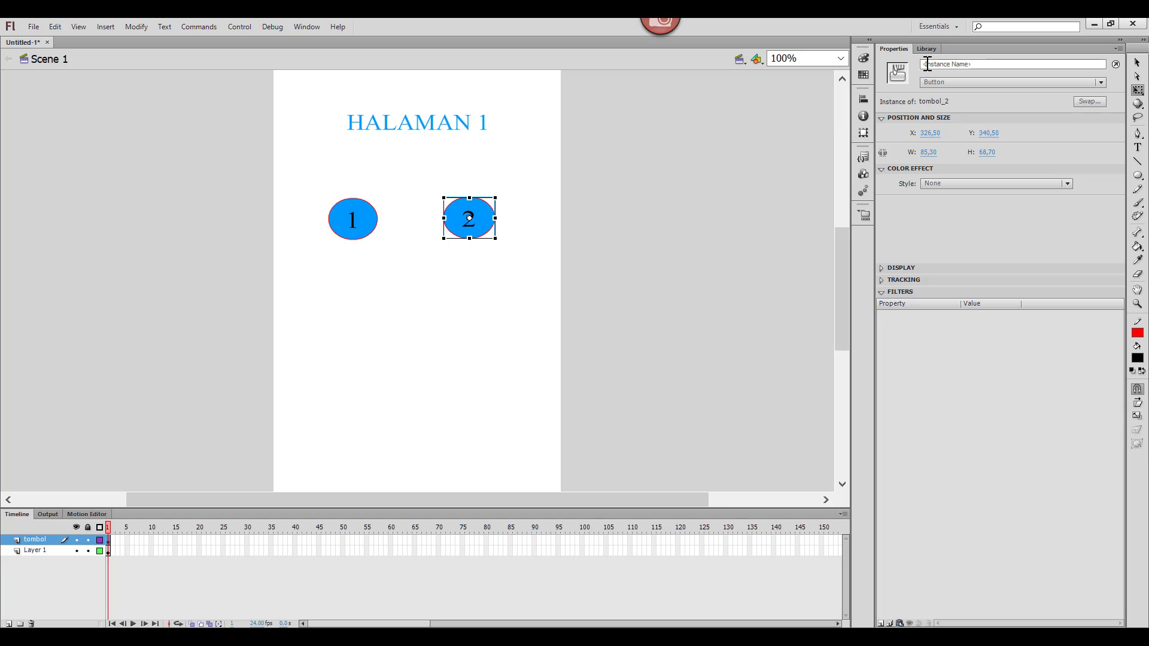
click(948, 64)
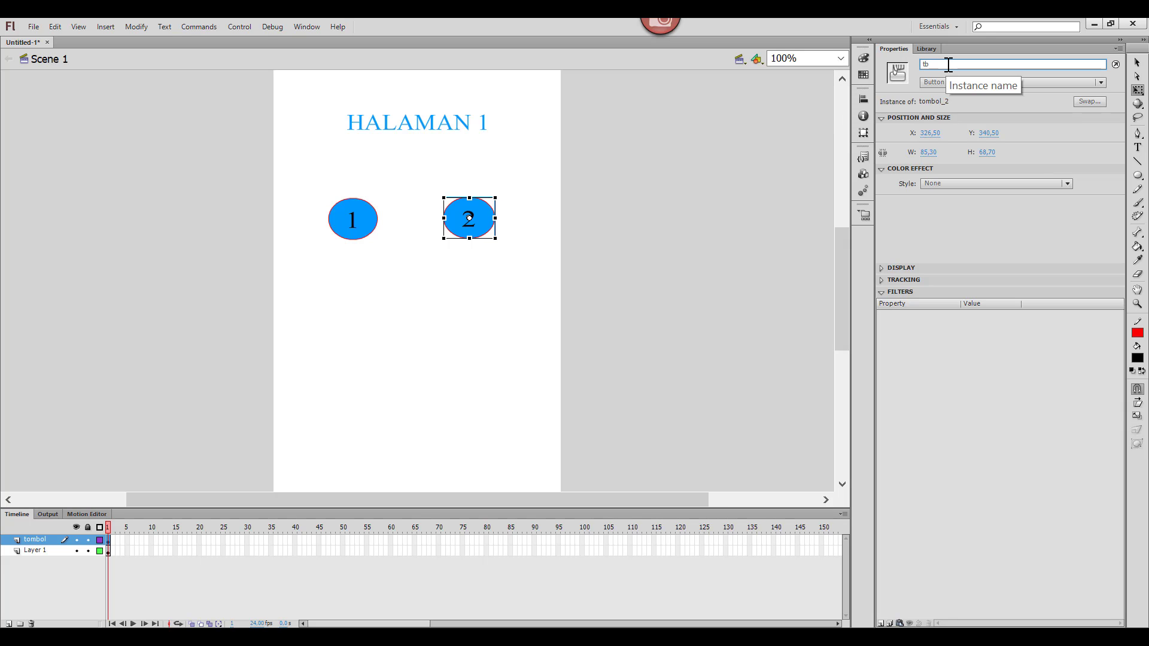
text(tb_2)
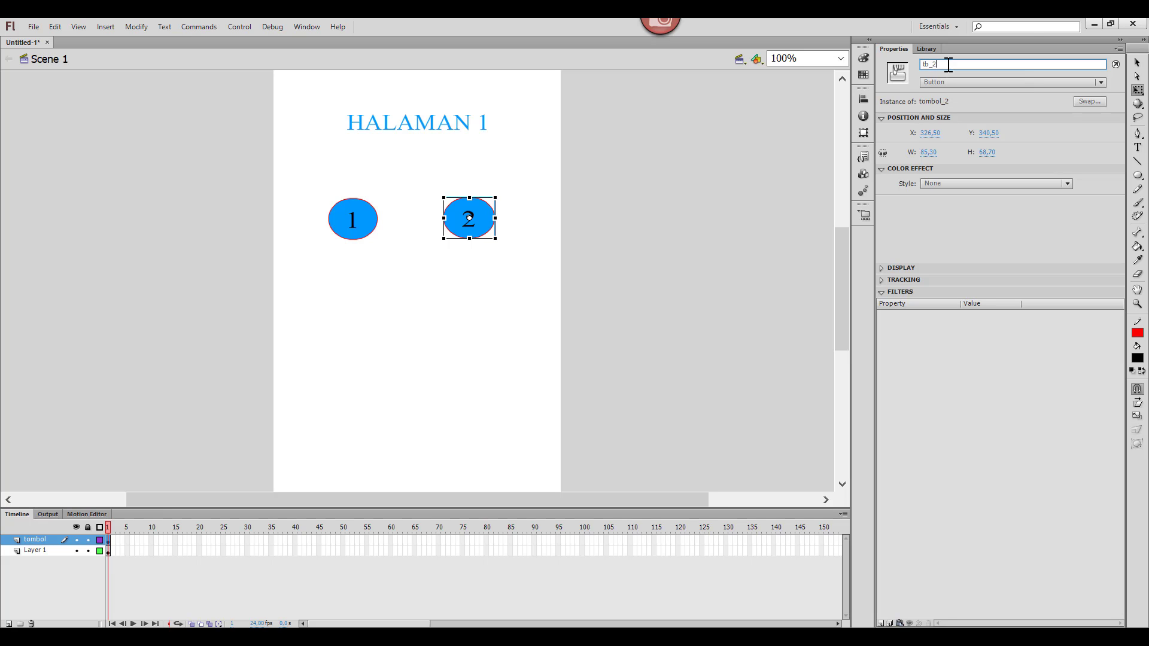
click(757, 188)
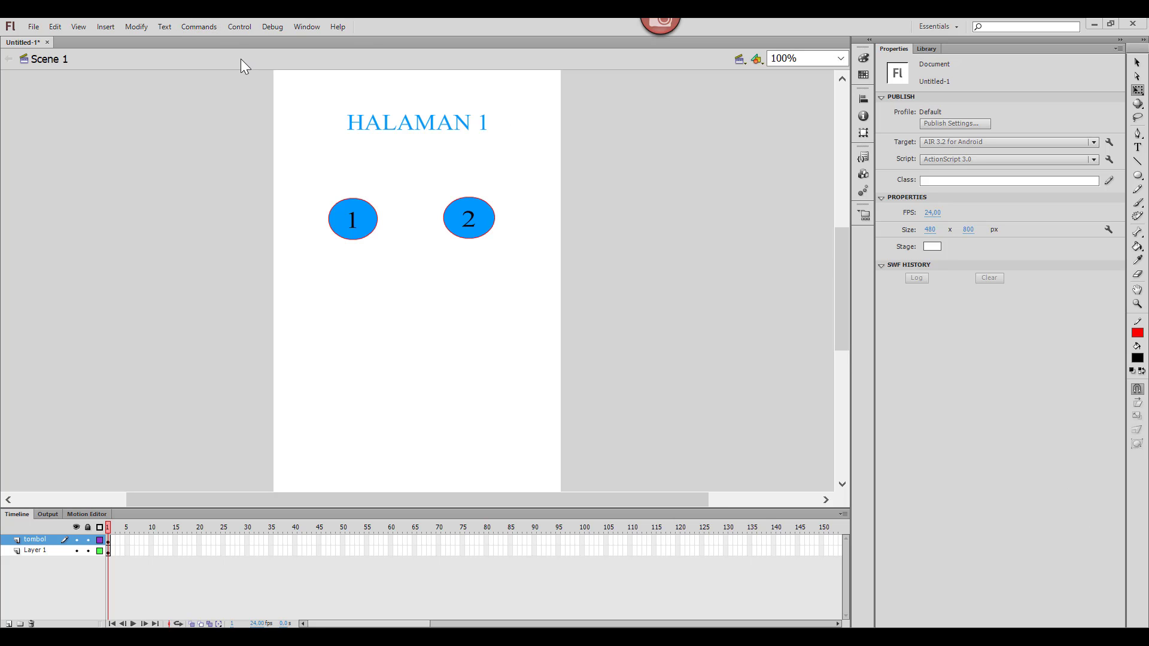
Insert another new timeline layer above the tombol layer in Scene 1.
click(99, 23)
mouse_move(140, 128)
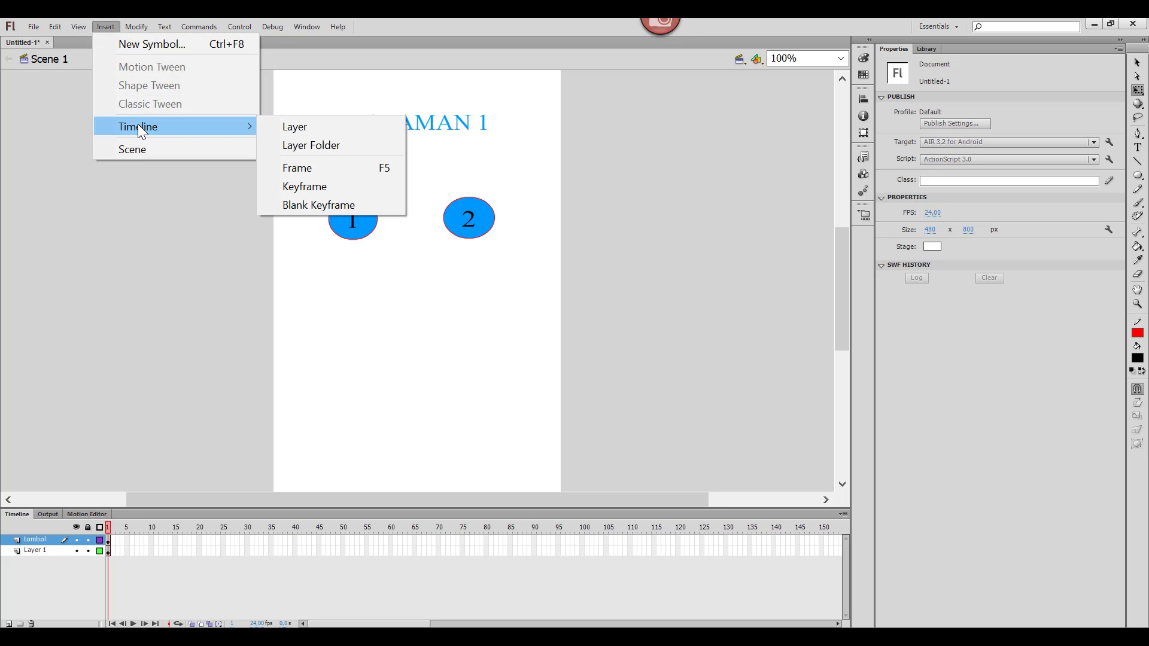
click(293, 129)
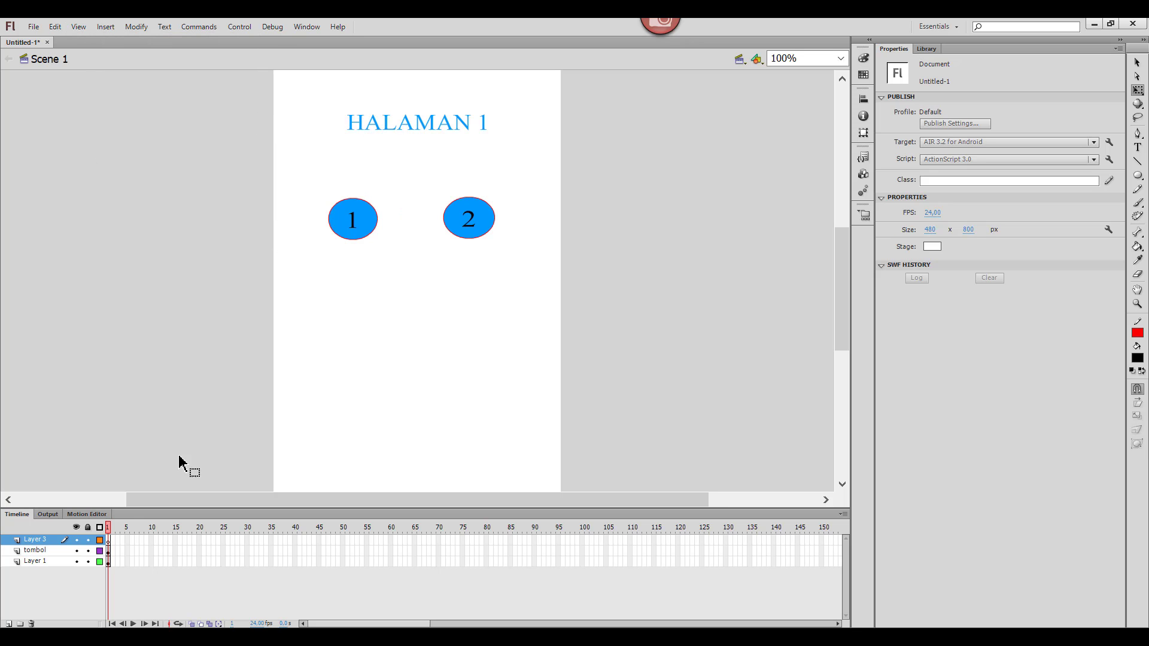
Rename the new top timeline layer in Scene 1 as "script".
double_click(45, 540)
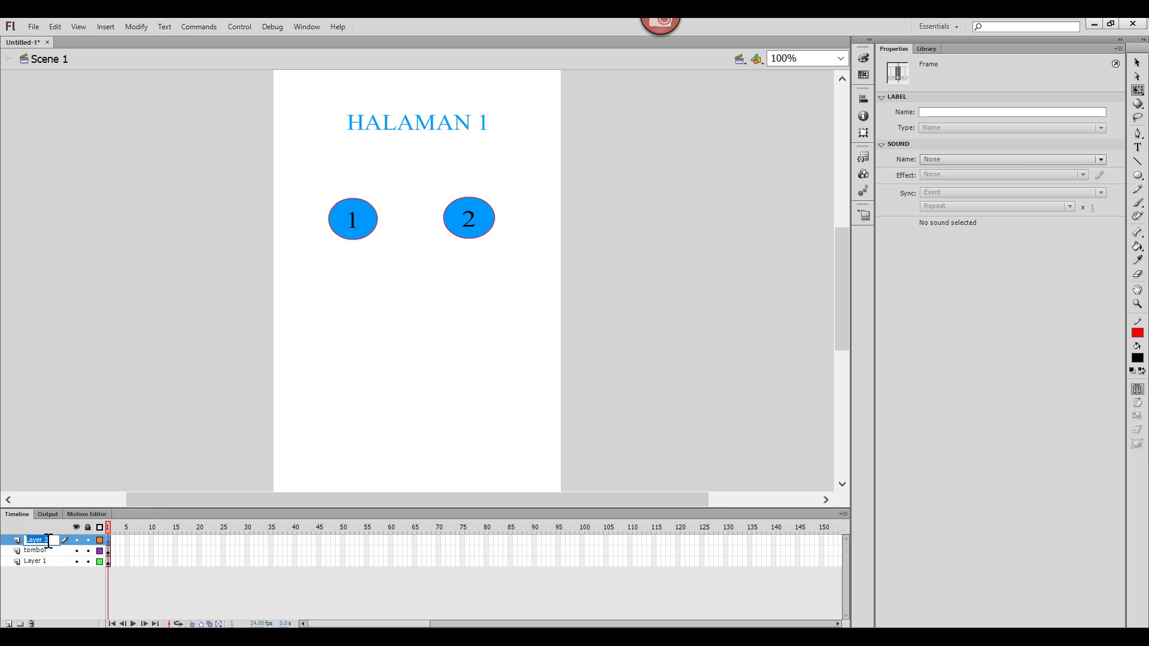
text(script)
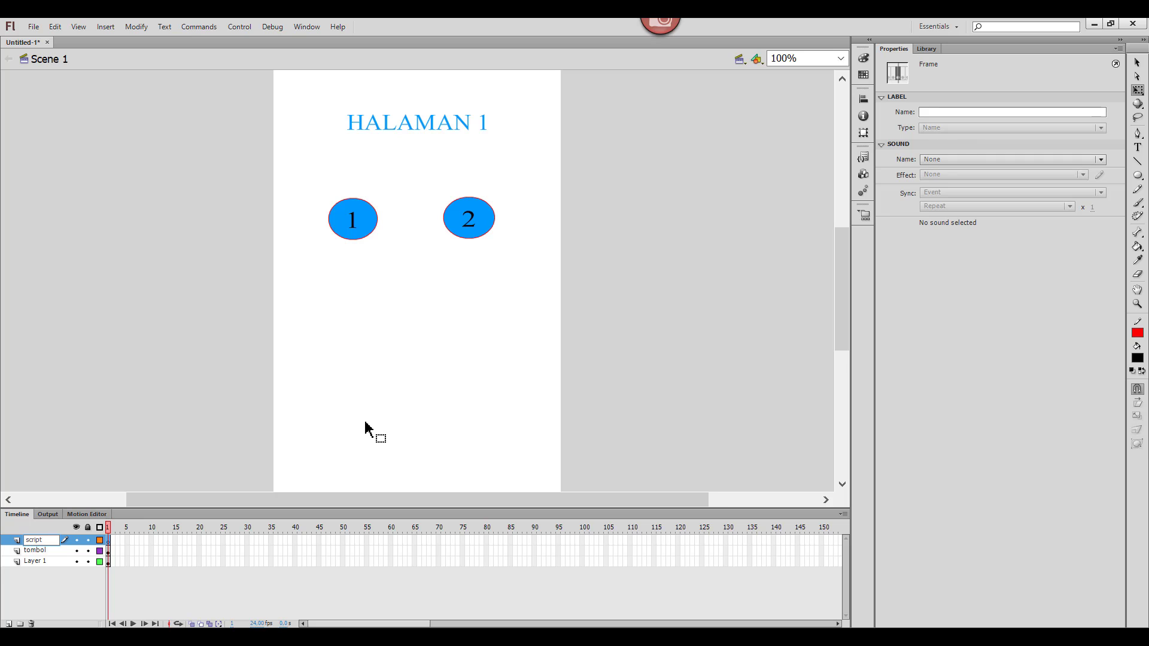
click(688, 288)
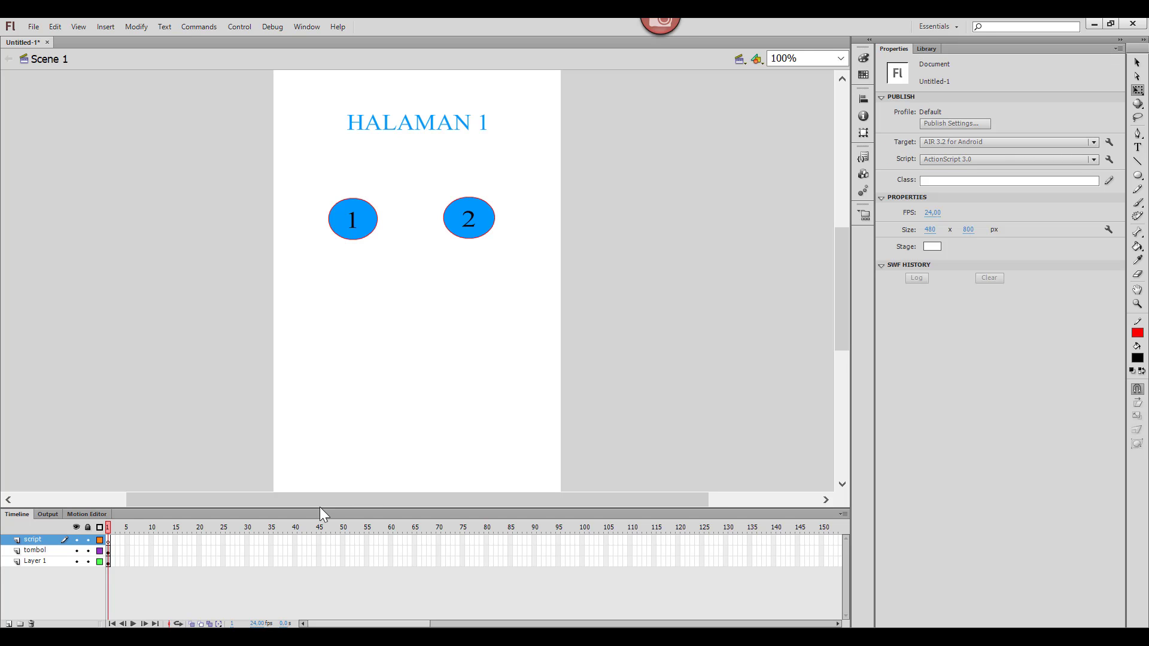
Add ActionScript to frame 1 of the script layer: stop(); and a tb_1 click handler klik_tb_1 with gotoAndStop(1,"Scene 1").
click(109, 540)
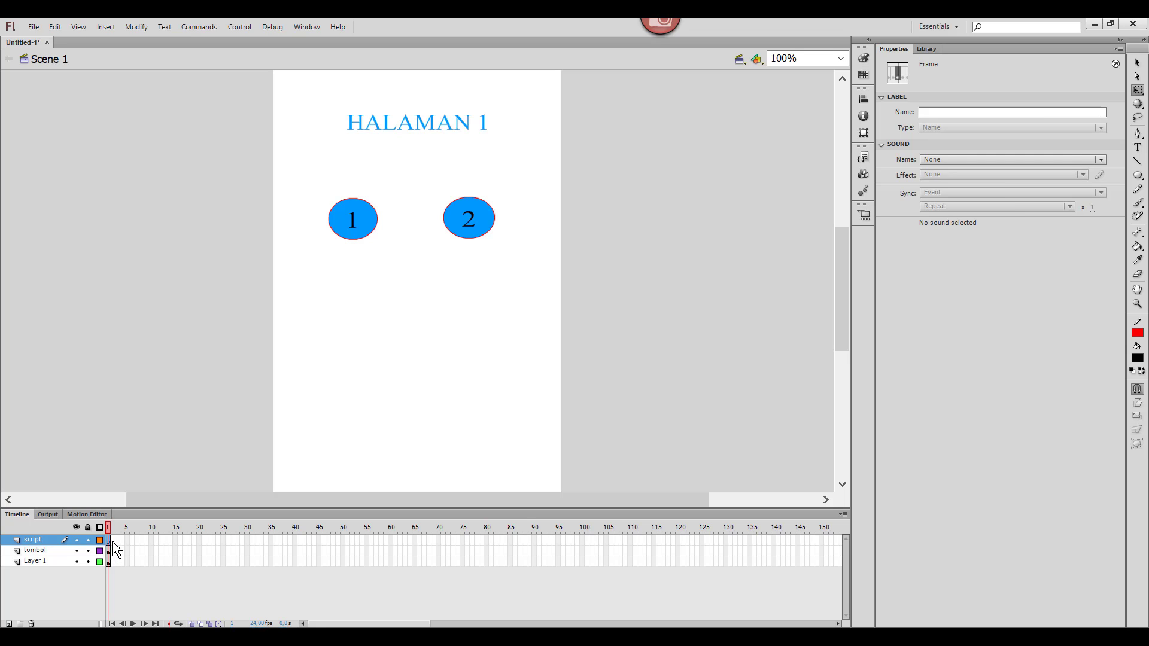
right_click(114, 542)
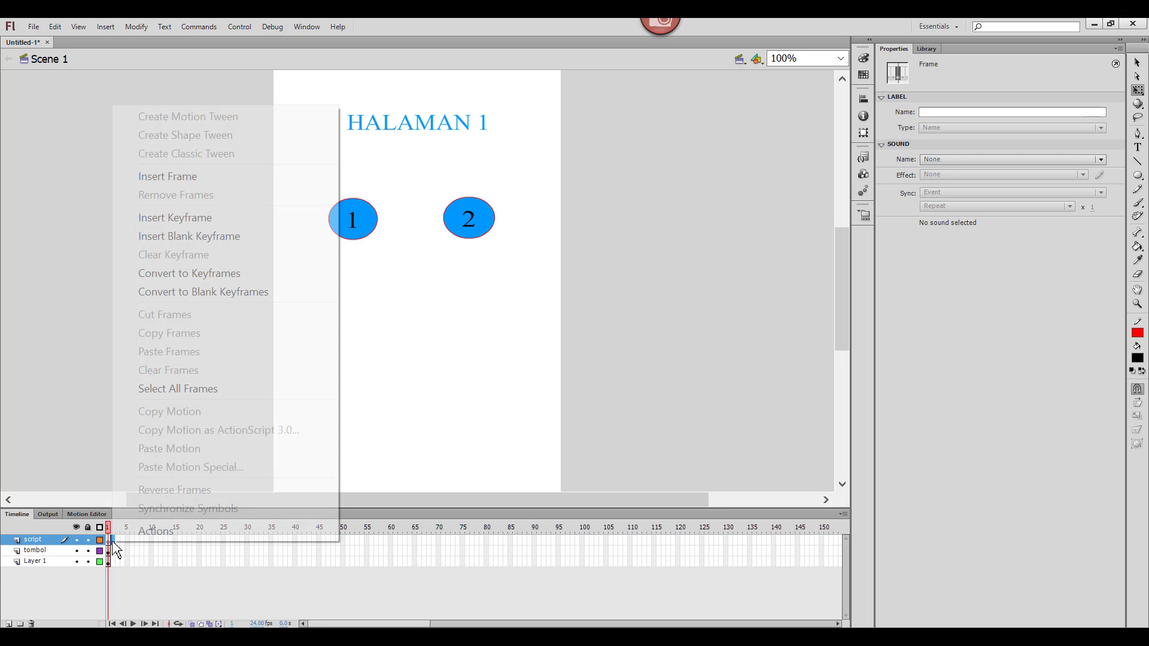
click(157, 533)
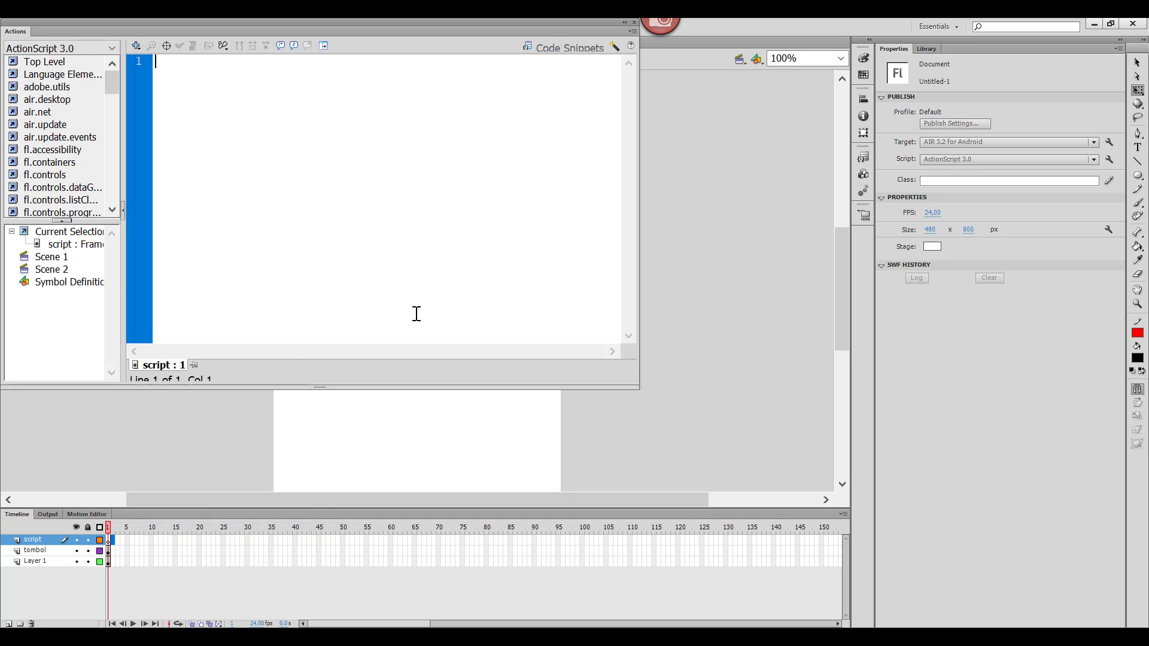
text(stop();   function klik_tb_1(event:MouseEvent):void { 	gotoAndStop(1,"Scene 1"); }  tb_1.addEventListener(MouseEvent.CLICK, klik_tb_1);  function klik_tb_2(event:MouseEvent):void { 	gotoAndStop(1,"Scene 2"); }  tb_2.addEventListener(MouseEvent.CLICK, klik_tb_2);)
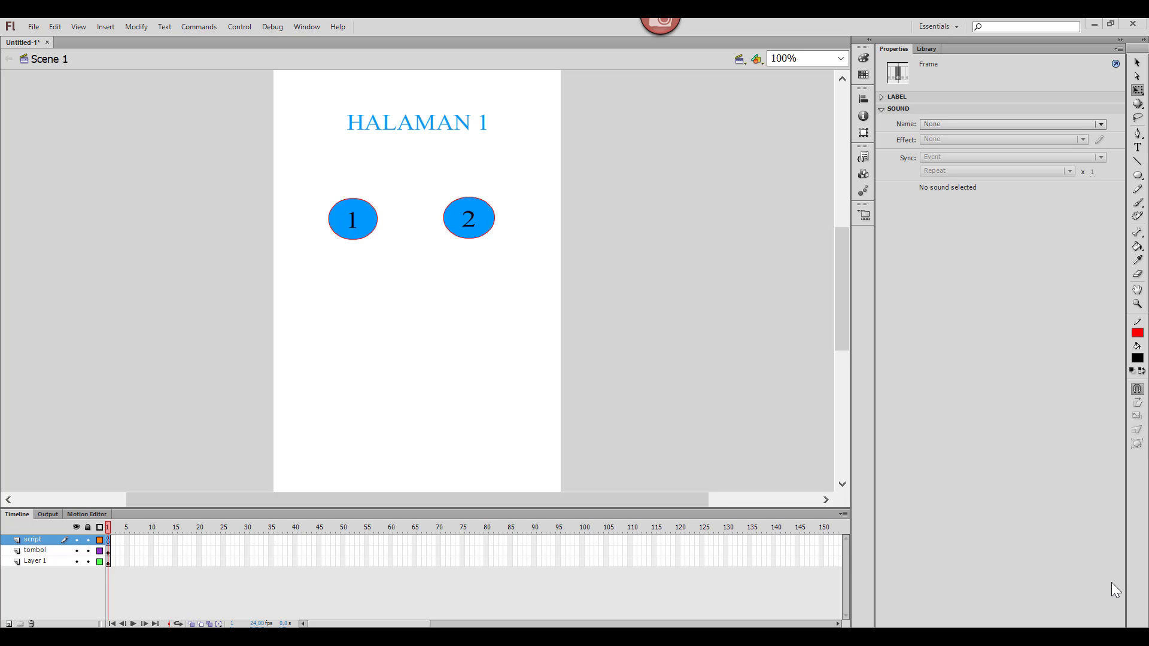
click(745, 60)
click(753, 84)
click(743, 58)
click(752, 97)
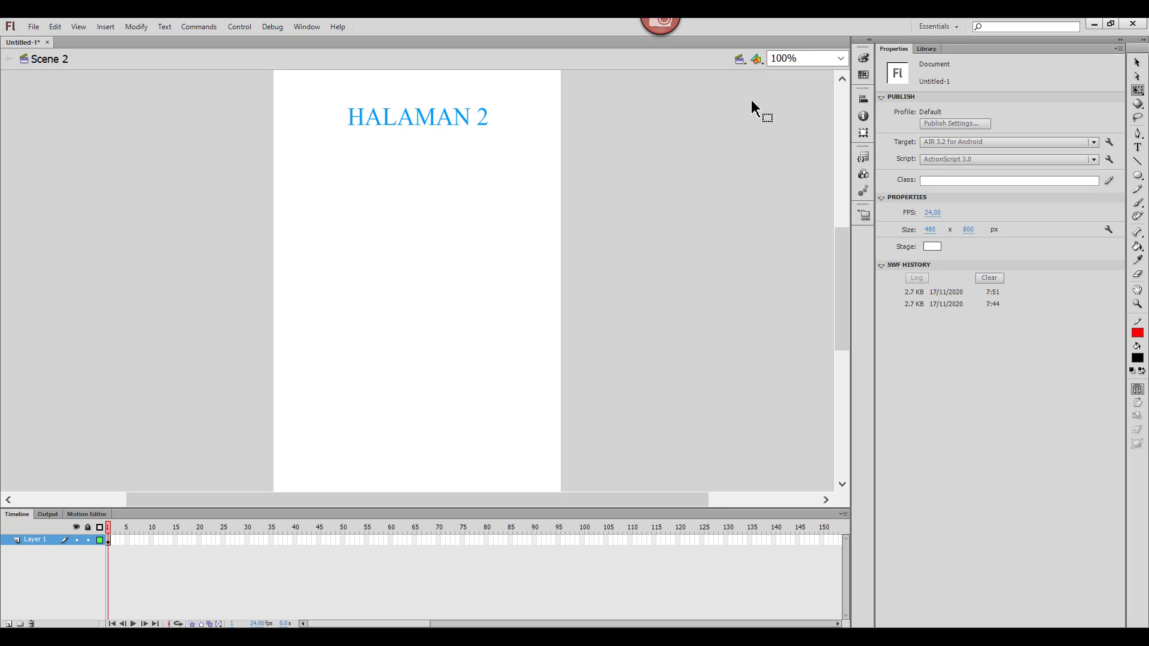
click(742, 64)
click(745, 81)
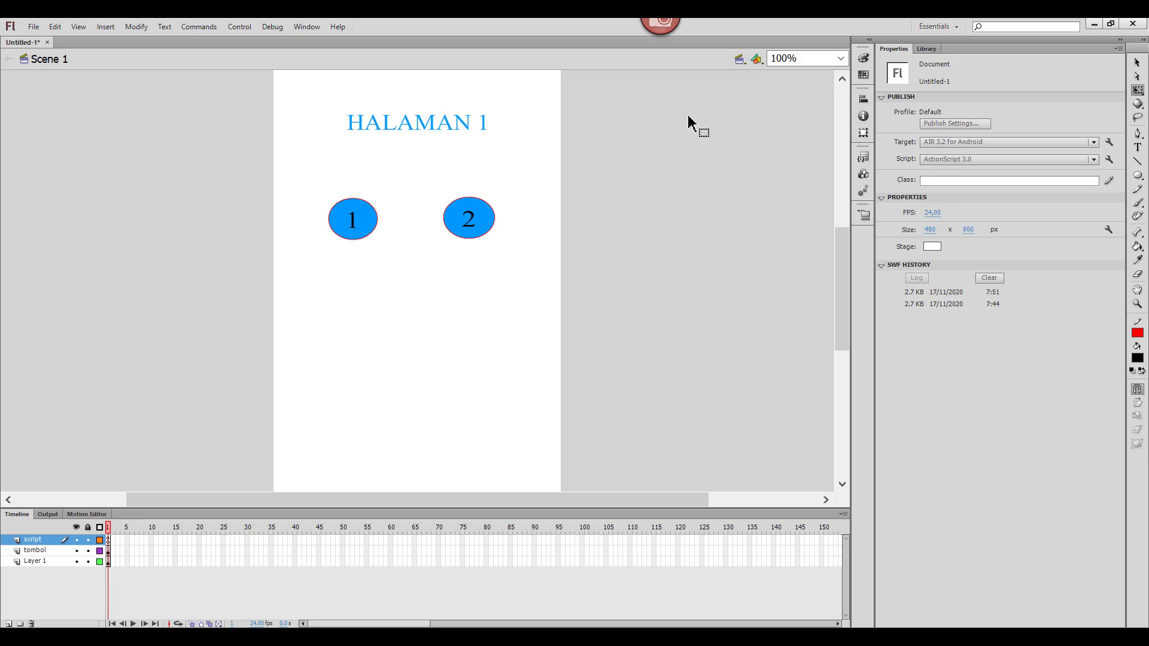
Copy the tombol layer from Scene 1 and paste it above Layer 1 in Scene 2, leaving nothing selected.
click(44, 551)
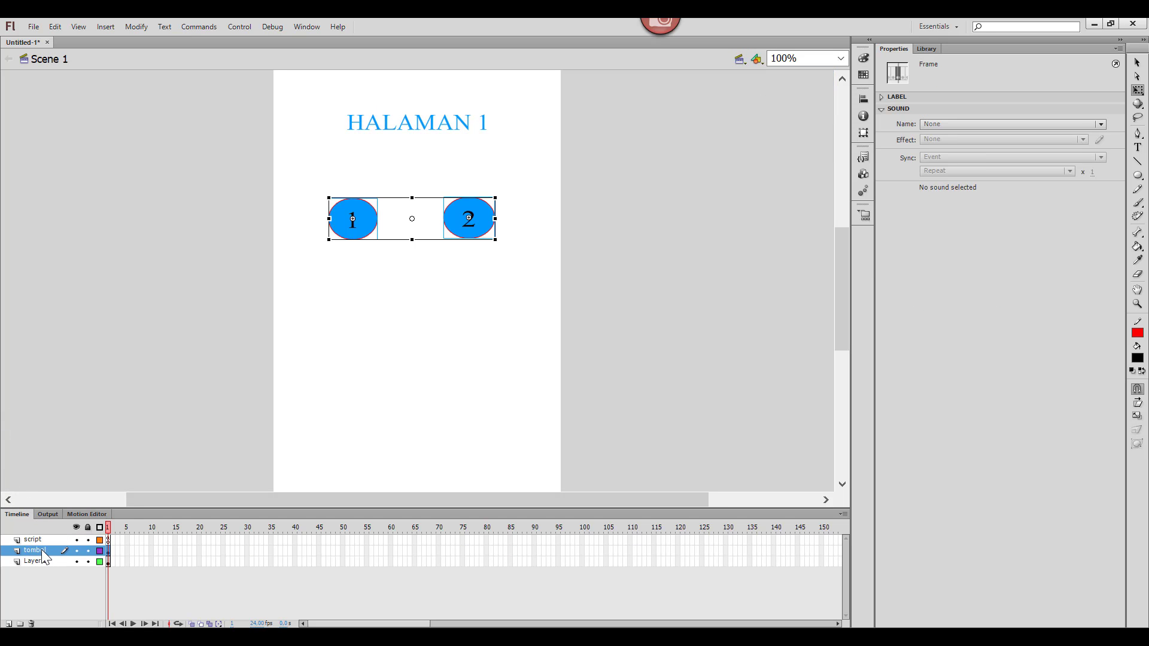
right_click(42, 551)
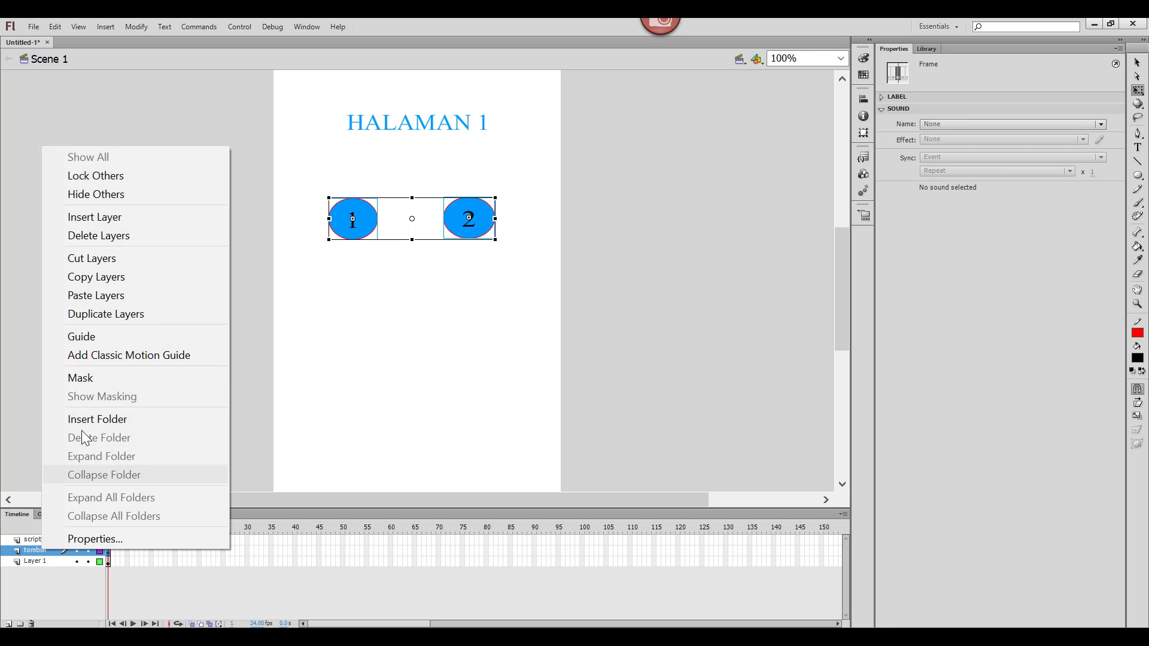
click(111, 277)
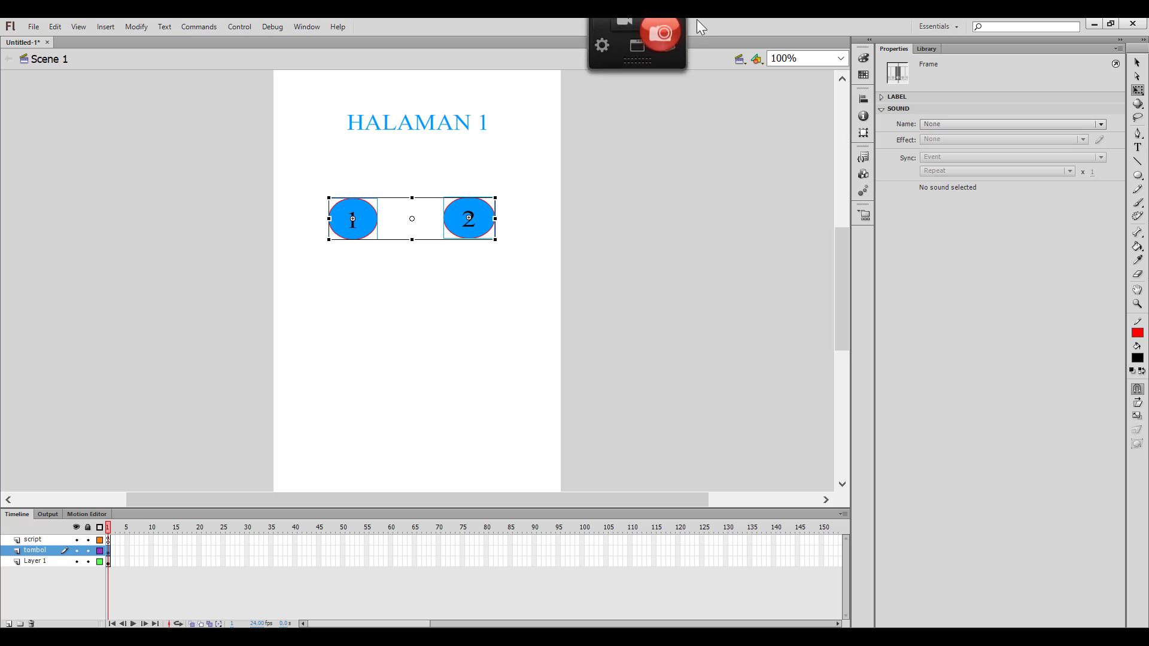
click(740, 59)
click(776, 97)
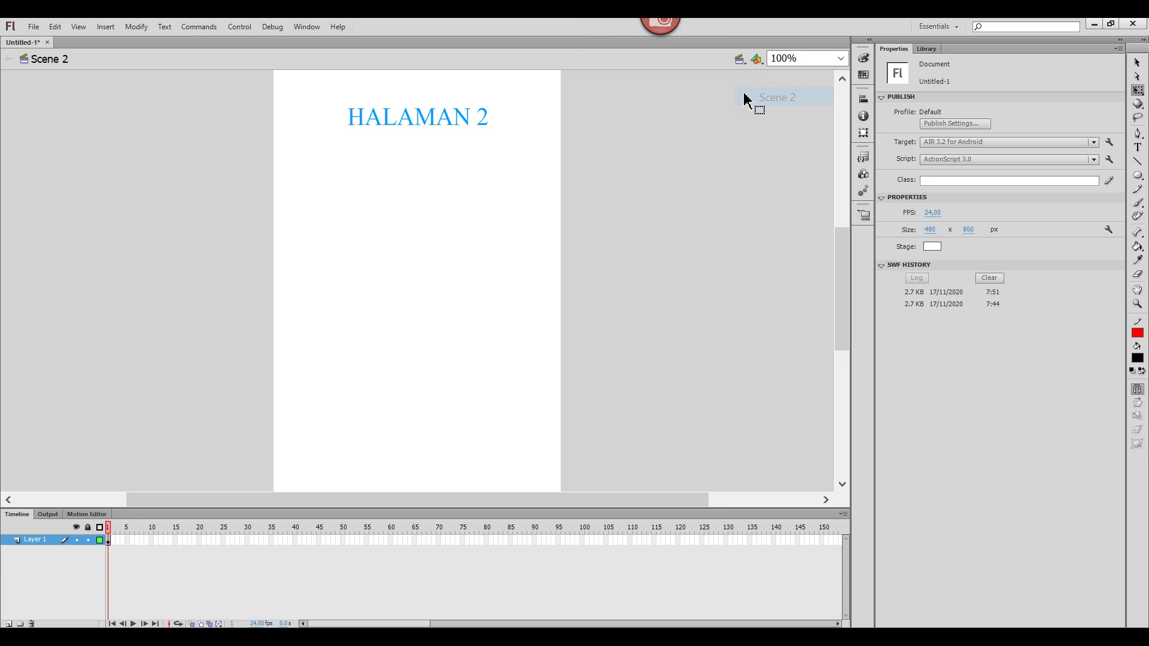
right_click(39, 537)
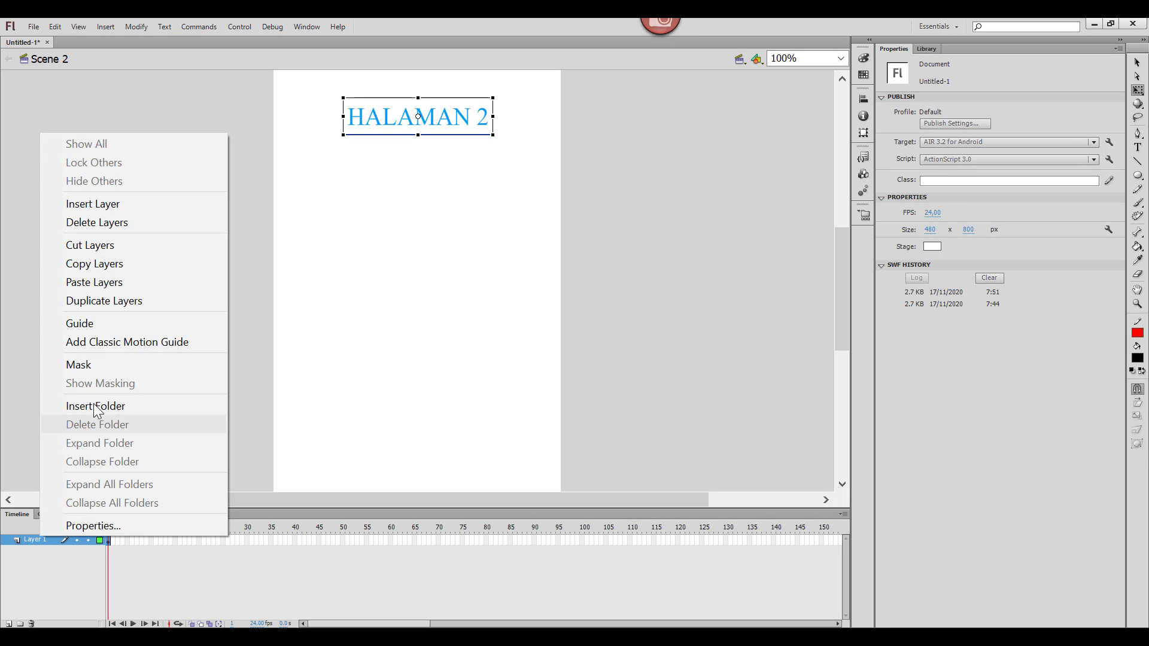
click(102, 283)
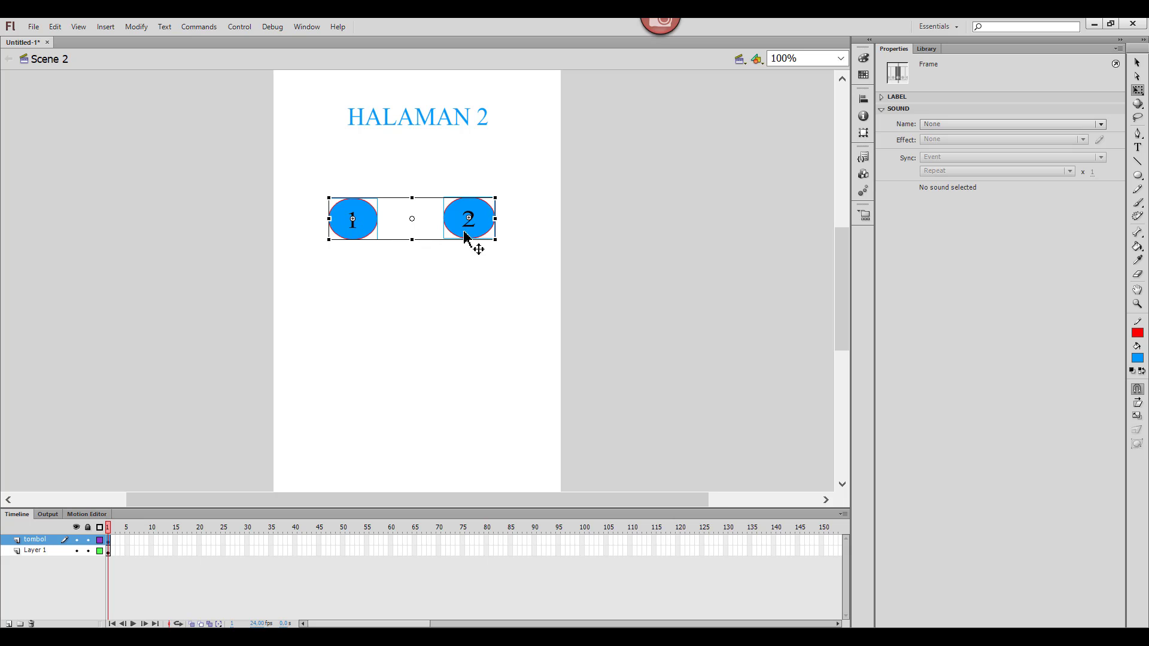
click(531, 278)
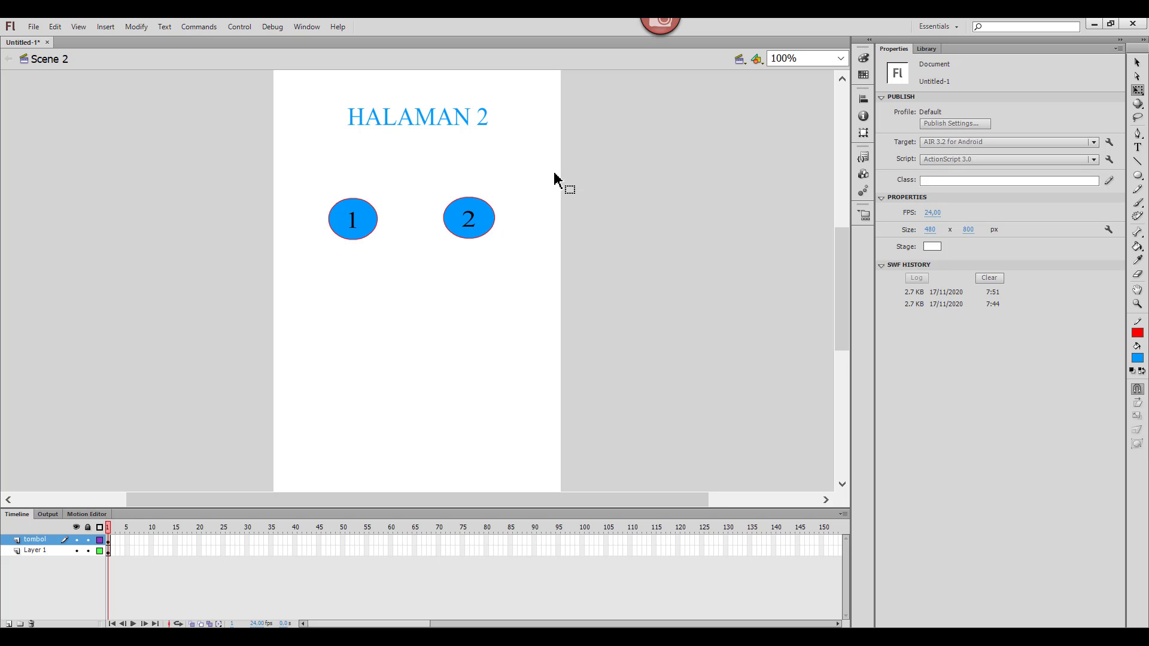
Copy the script layer from Scene 1 and paste it above the tombol layer in Scene 2.
click(740, 61)
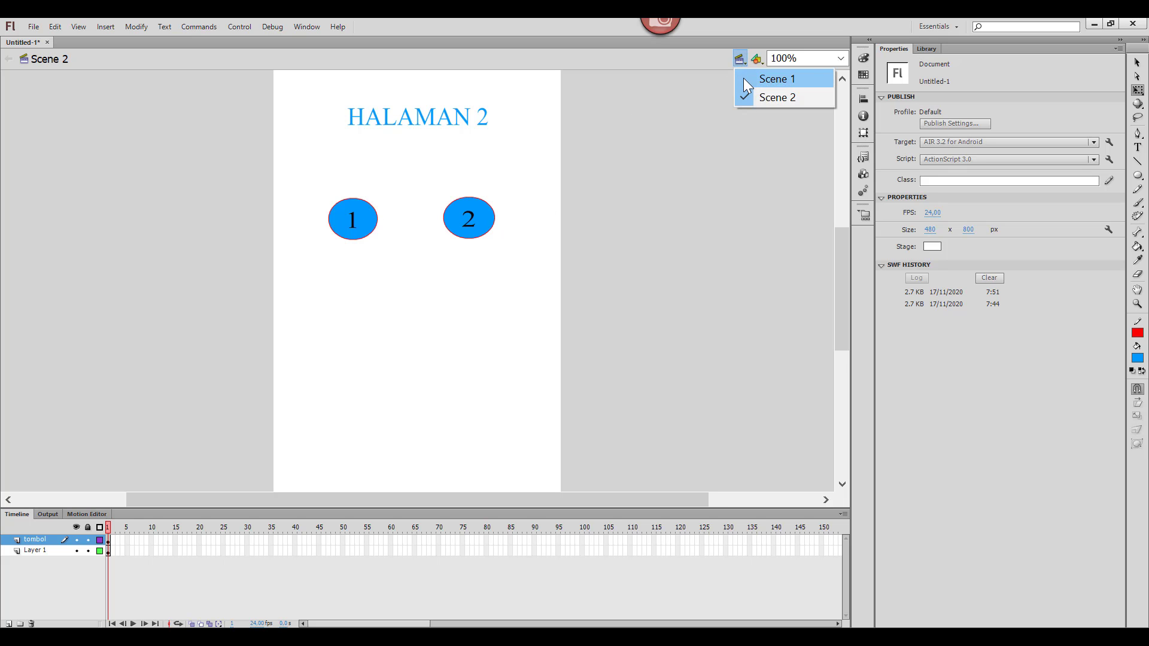
click(743, 77)
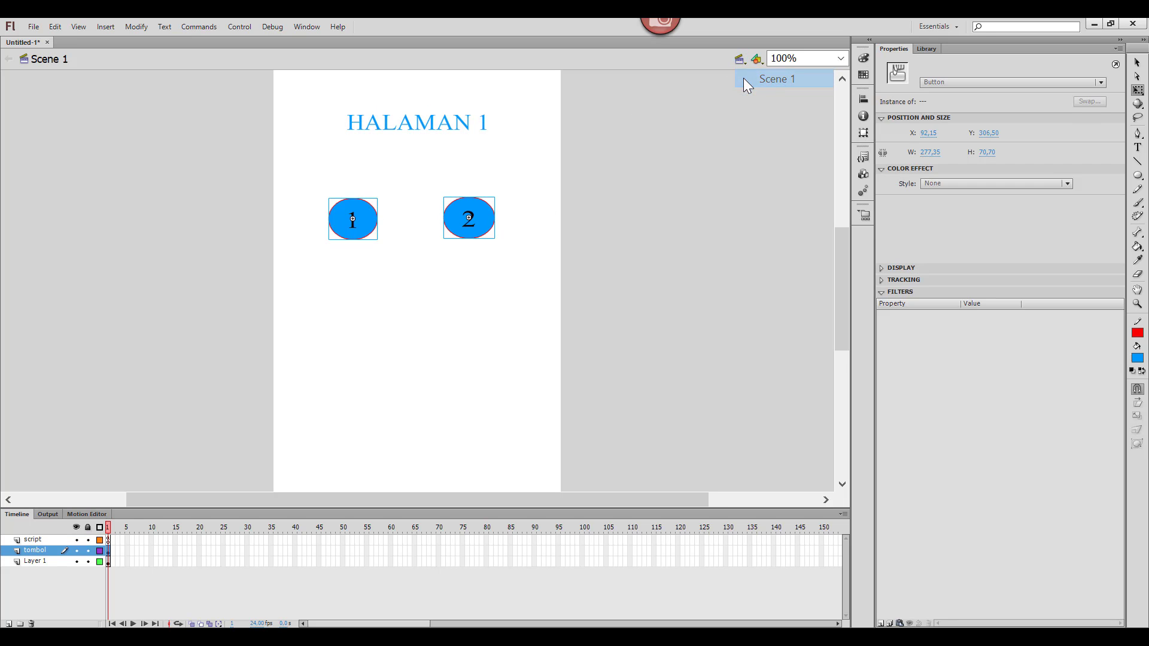
click(49, 540)
right_click(51, 544)
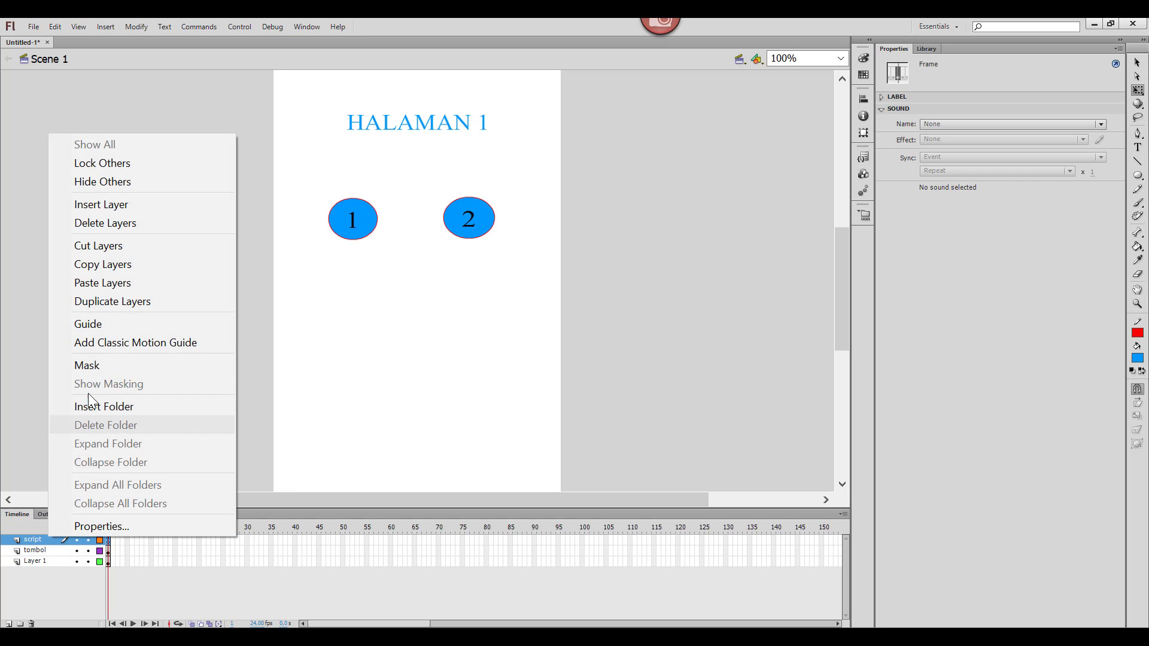
click(85, 264)
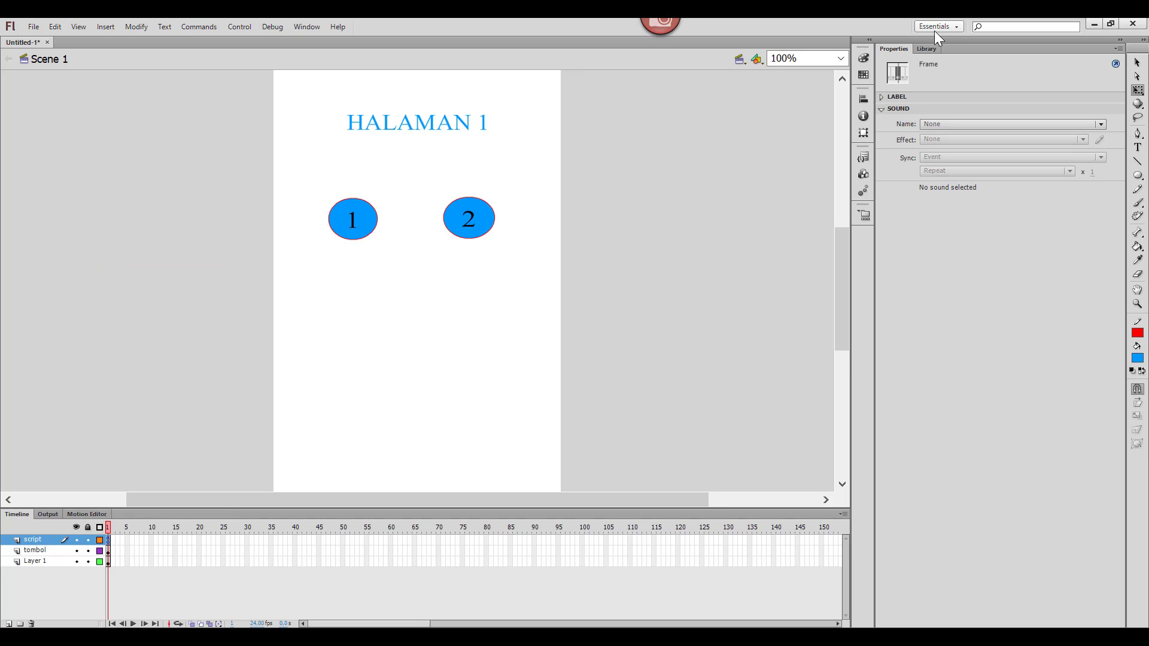
click(740, 60)
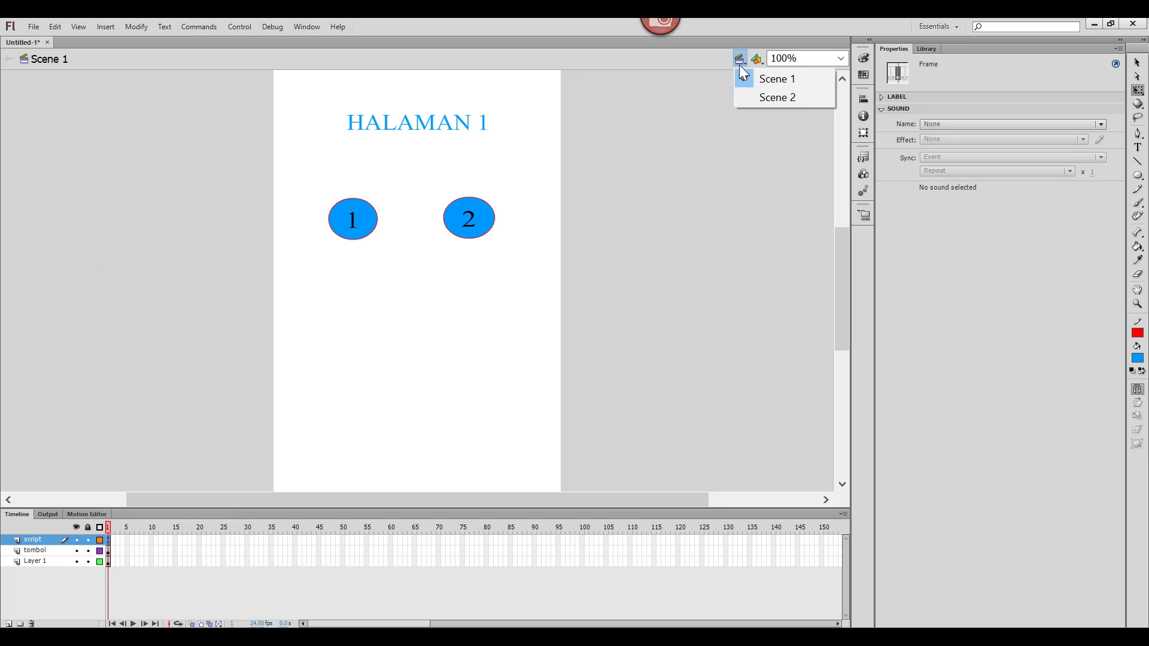
click(752, 97)
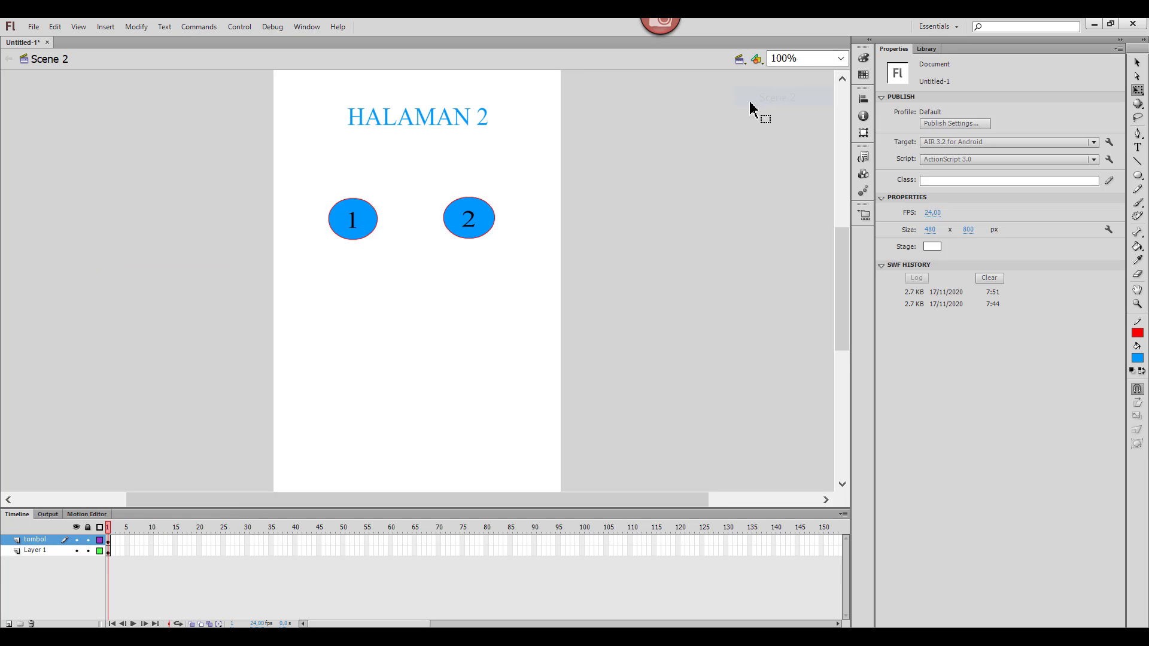
right_click(49, 543)
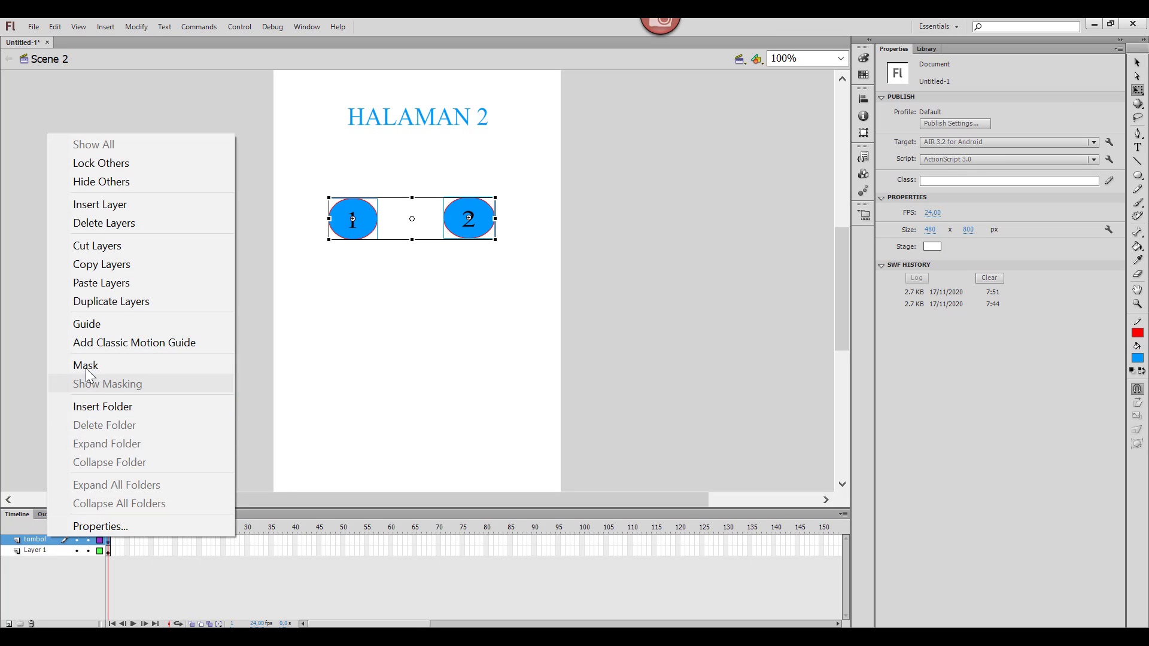
click(81, 282)
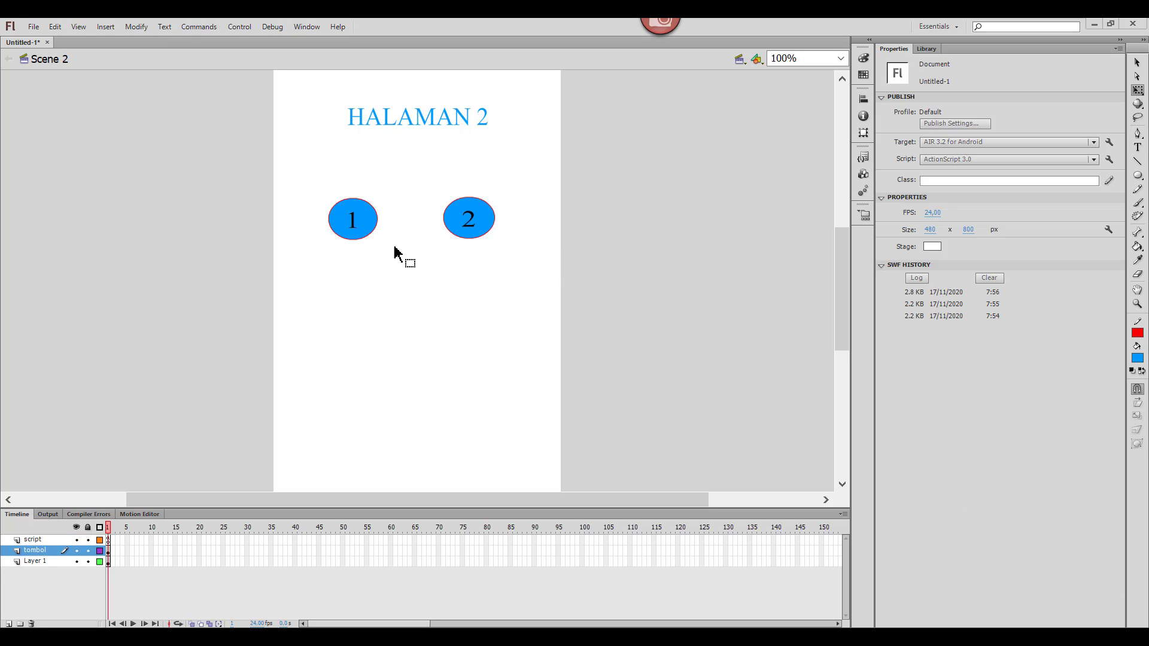
Change button 1's instance name in Scene 2 to "tb_1a" and give button 2's instance a new name.
click(358, 224)
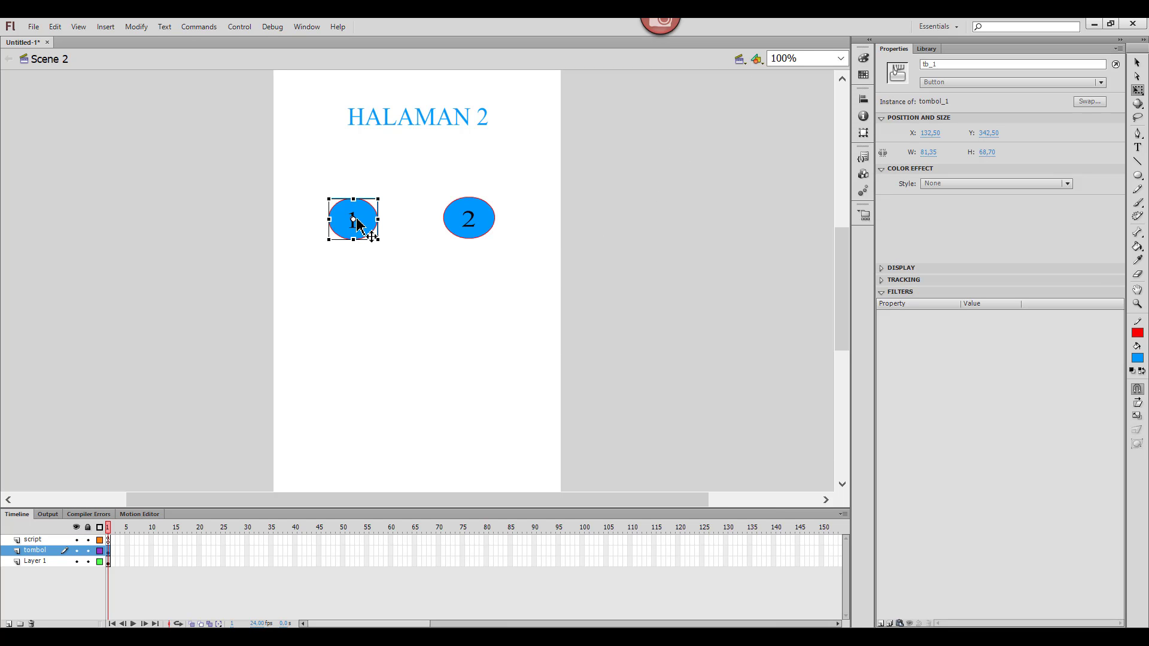
click(947, 64)
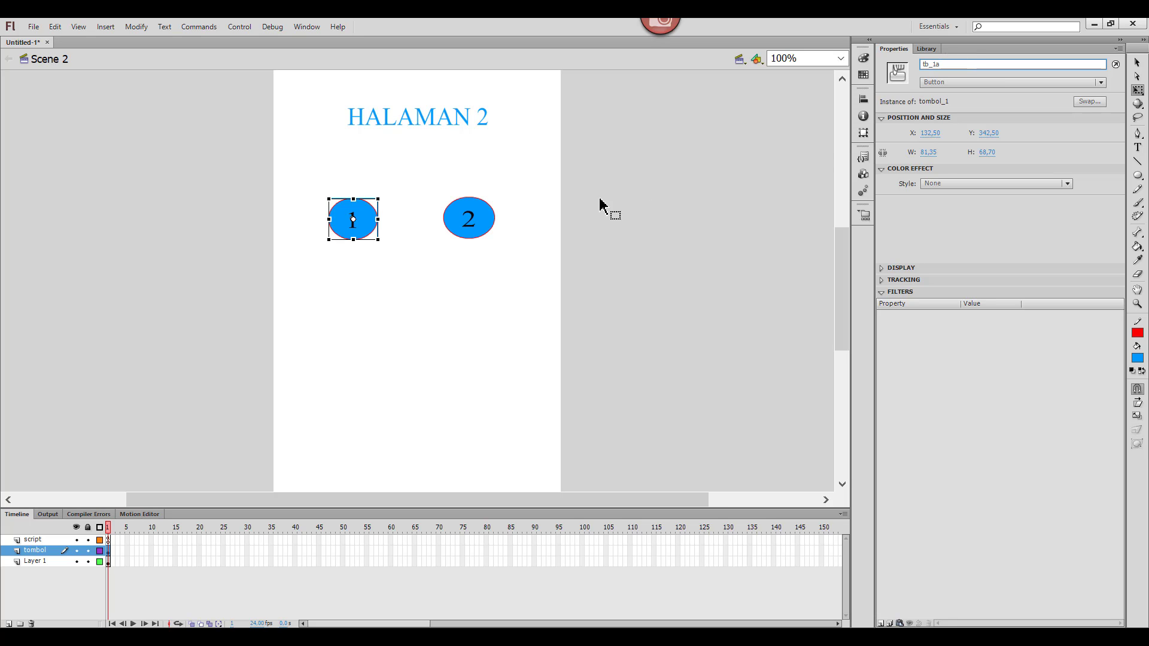
click(474, 231)
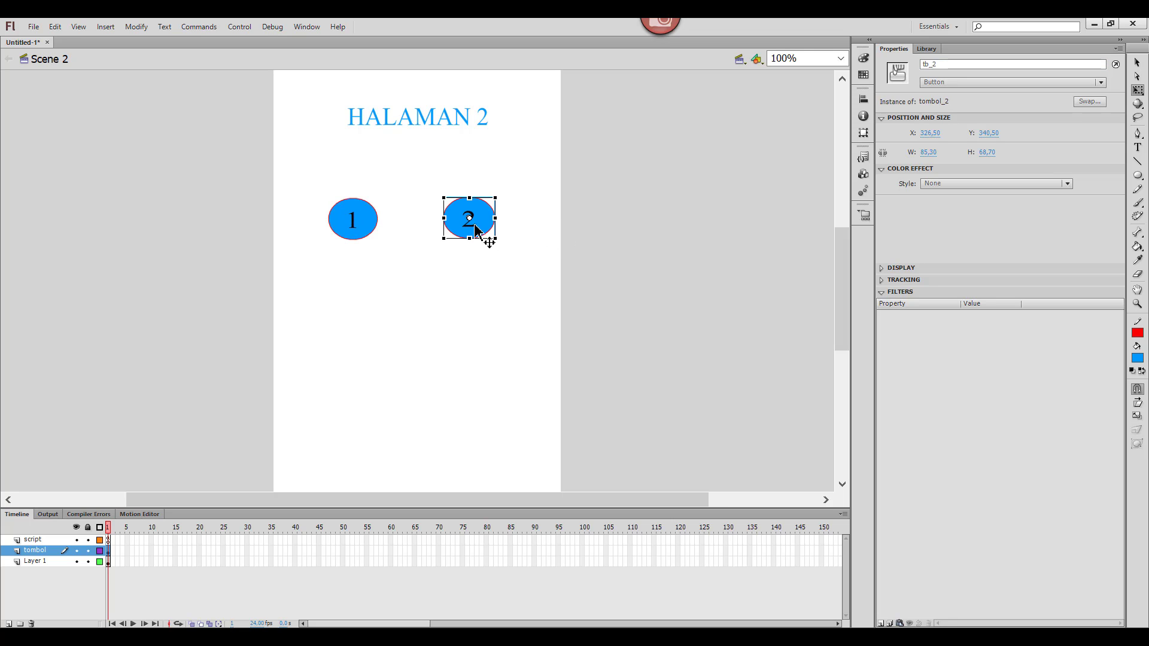
click(962, 65)
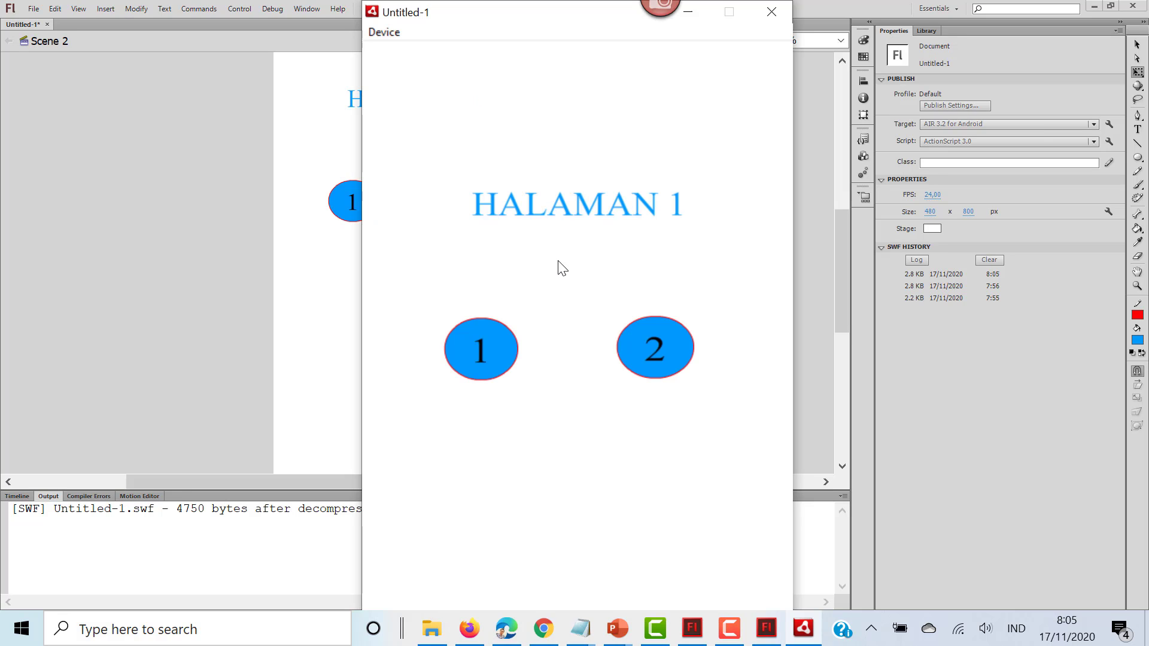
Test the page navigation in the running preview by going to page 2, back to page 1, and to page 2 again.
click(652, 350)
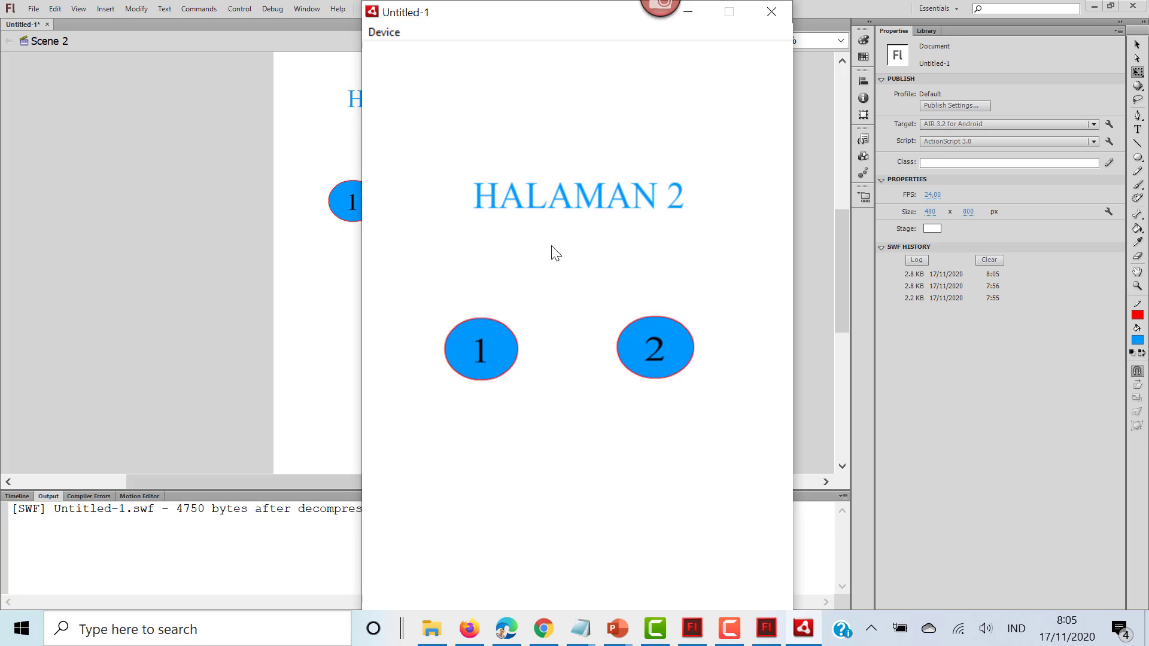
click(478, 360)
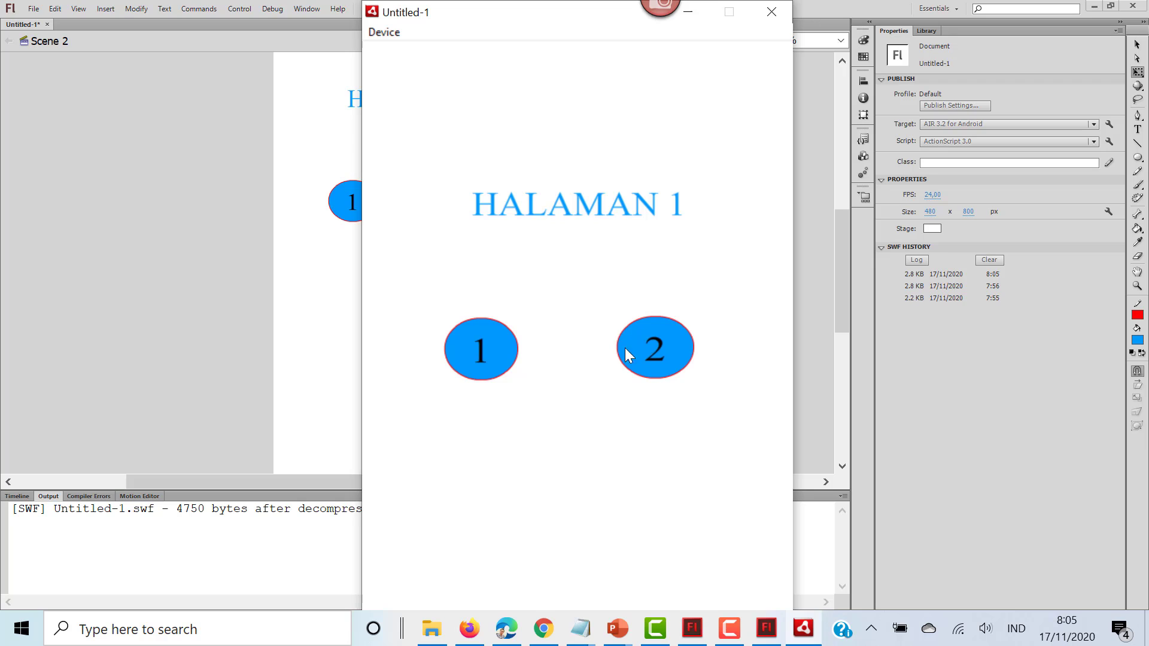
click(654, 353)
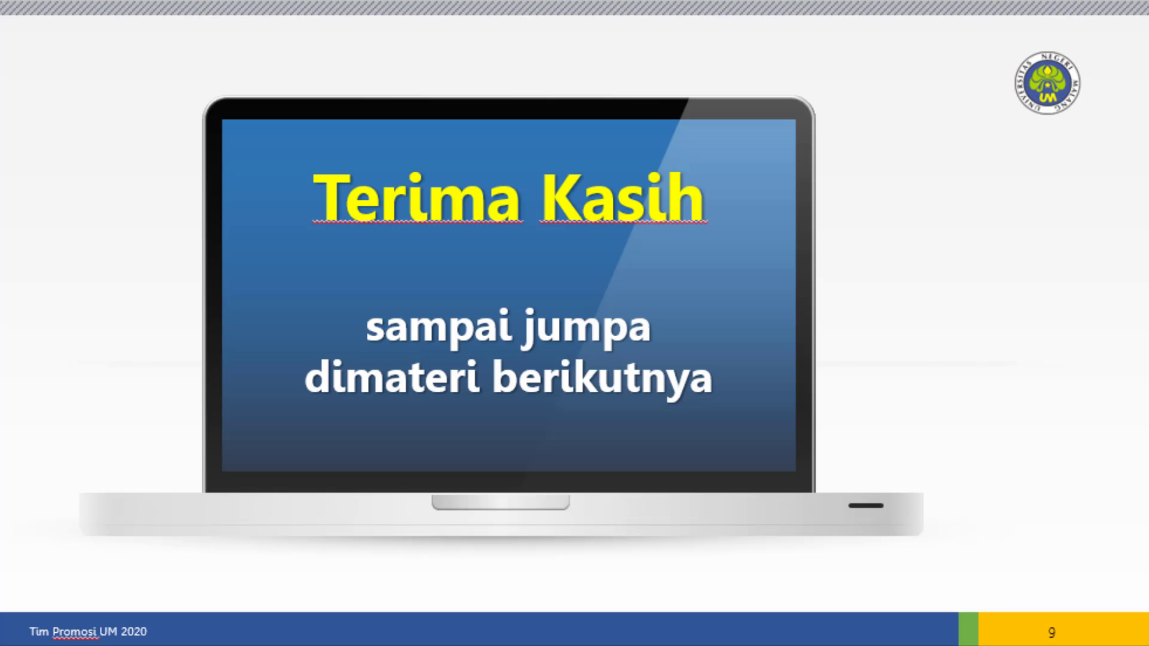